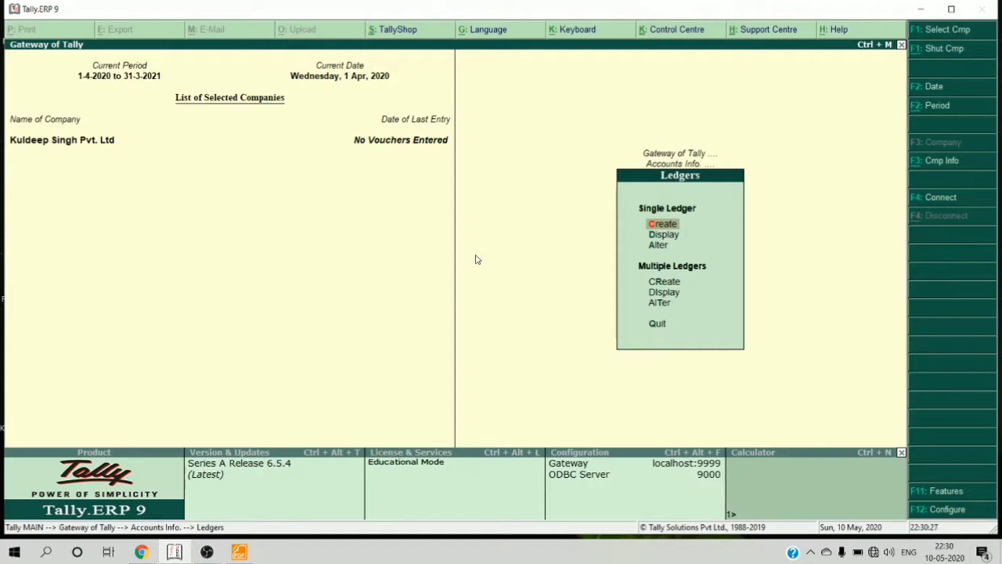
- Switch to the practical-notes PDF showing the company's balance sheet in Foxit Reader
{"action": "left_click", "coordinate": [239, 552]}
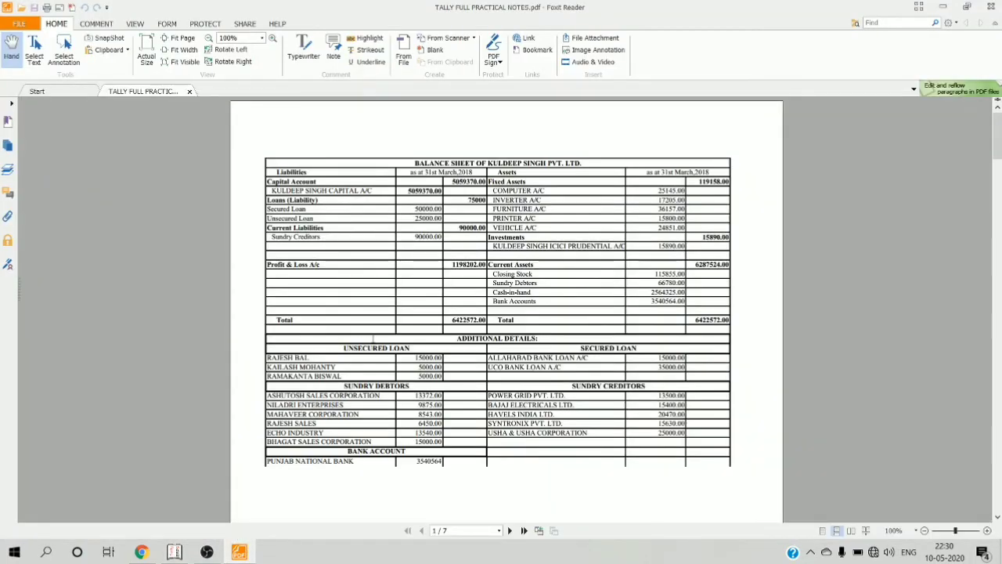
- Highlight the 6422572.00 balance sheet total in the PDF, then bring Tally back to the front
{"action": "scroll", "coordinate": [373, 338], "scroll_direction": "up", "scroll_amount": 1, "text": "ctrl"}
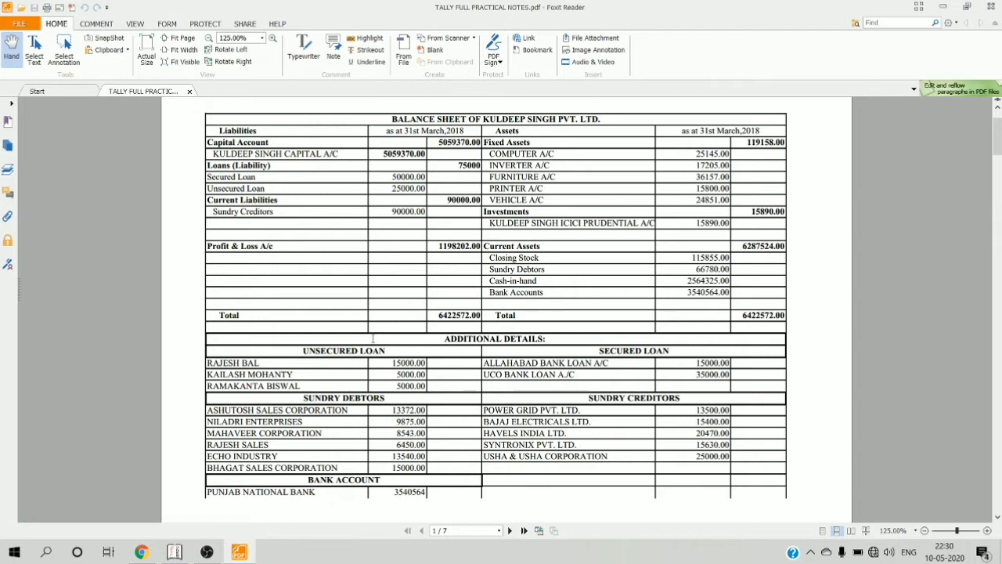
{"action": "scroll", "coordinate": [374, 338], "scroll_direction": "up", "scroll_amount": 1}
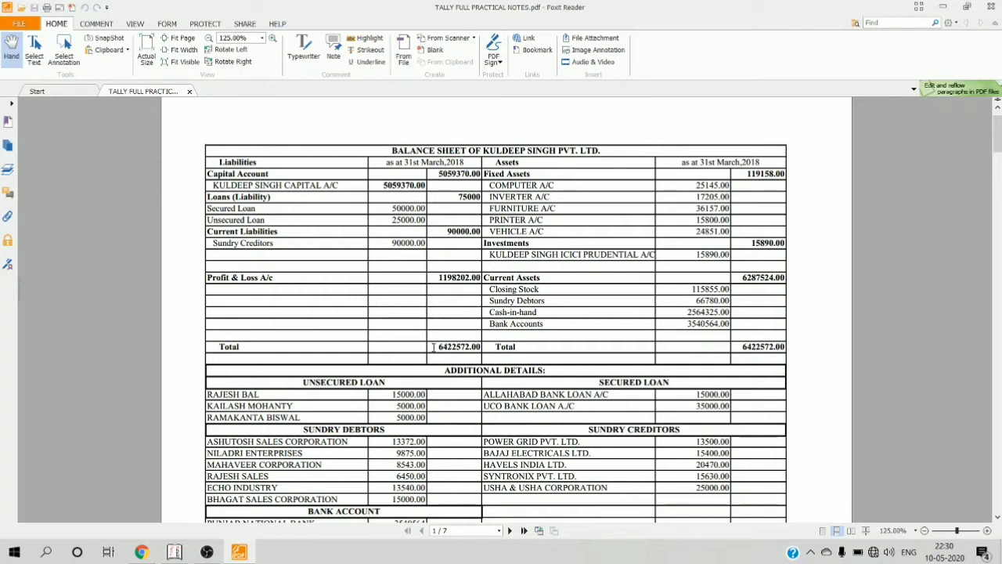
{"action": "left_click_drag", "start_coordinate": [433, 347], "coordinate": [482, 347]}
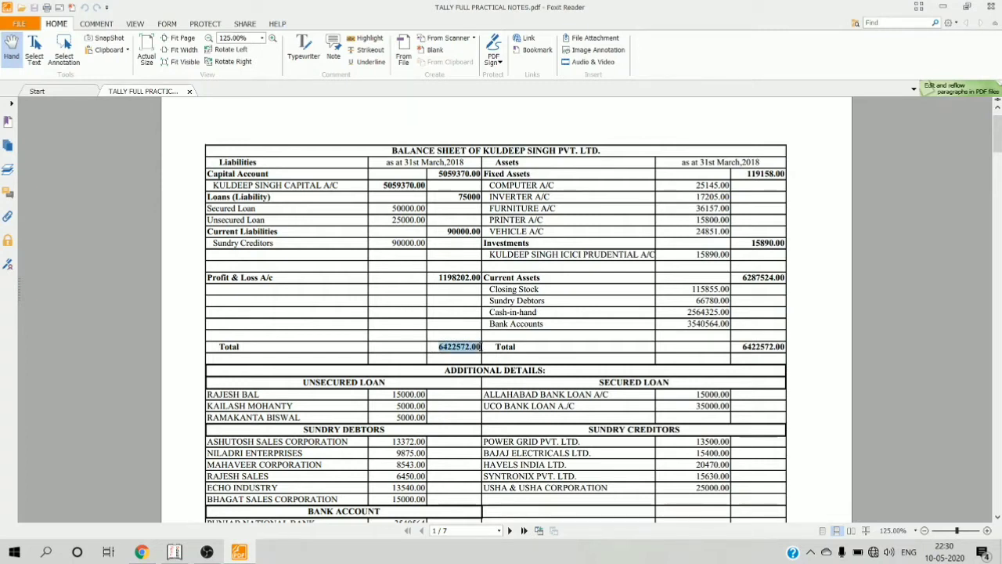
{"action": "left_click", "coordinate": [174, 552]}
{"action": "left_click", "coordinate": [239, 552]}
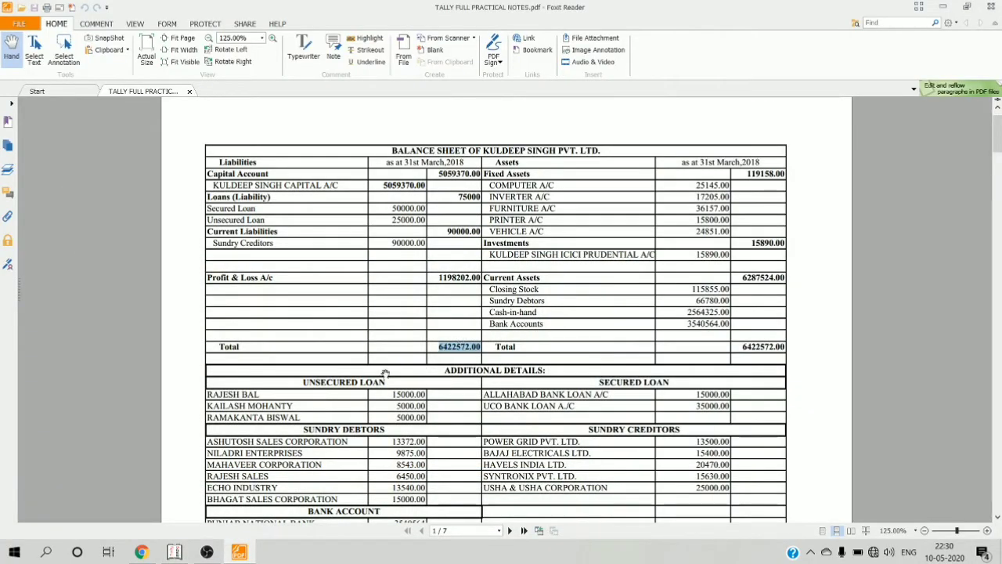
{"action": "left_click", "coordinate": [176, 553]}
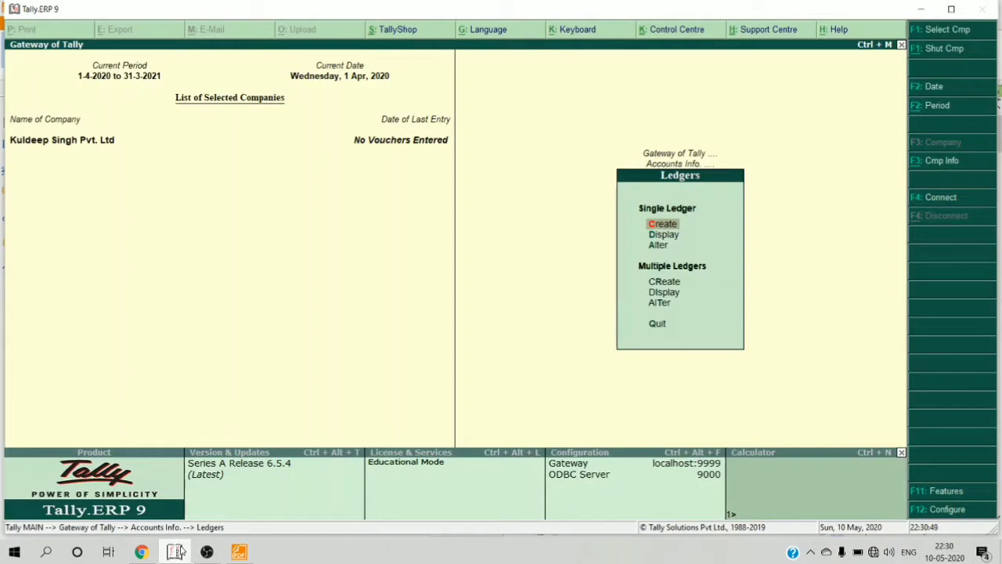
- Drill into Balance Sheet > Loans (Liability) > Unsecured Loans to see its 25,000 total
{"action": "key", "text": "Escape"}
{"action": "key", "text": "Escape"}
{"action": "key", "text": "Down"}
{"action": "key", "text": "Down"}
{"action": "key", "text": "Down"}
{"action": "key", "text": "Down"}
{"action": "key", "text": "Down"}
{"action": "key", "text": "Down"}
{"action": "key", "text": "Down"}
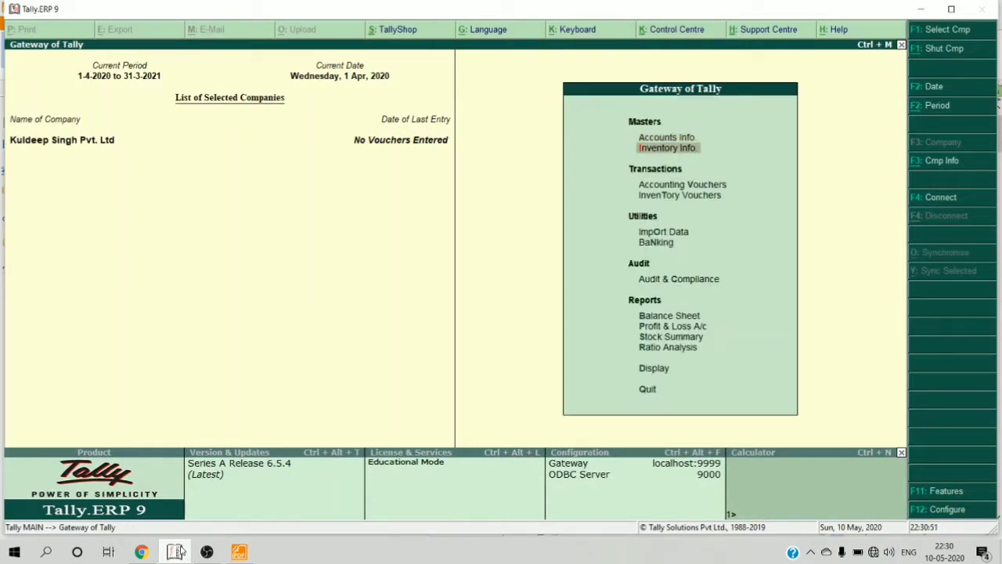
{"action": "key", "text": "Return"}
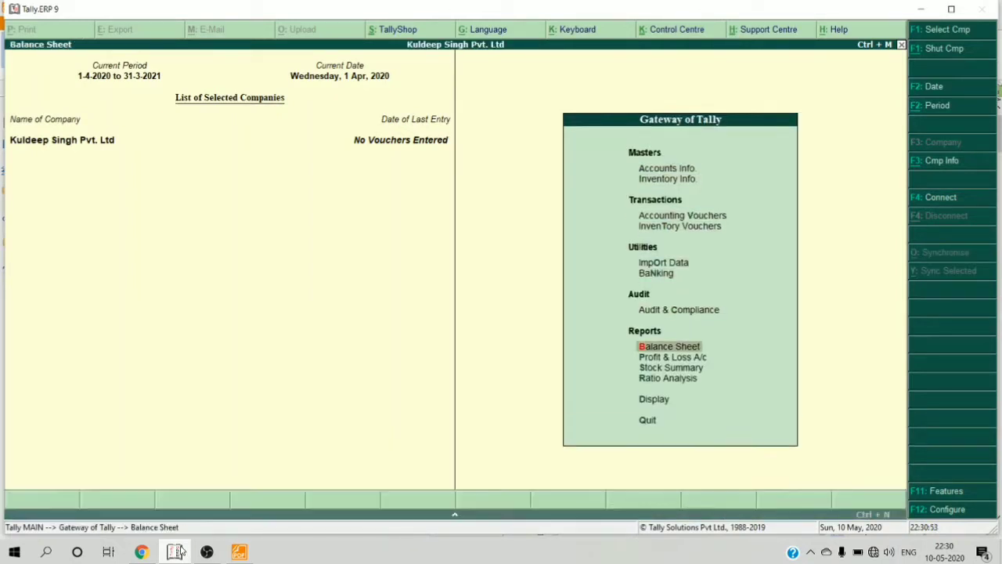
{"action": "key", "text": "Down"}
{"action": "key", "text": "Down"}
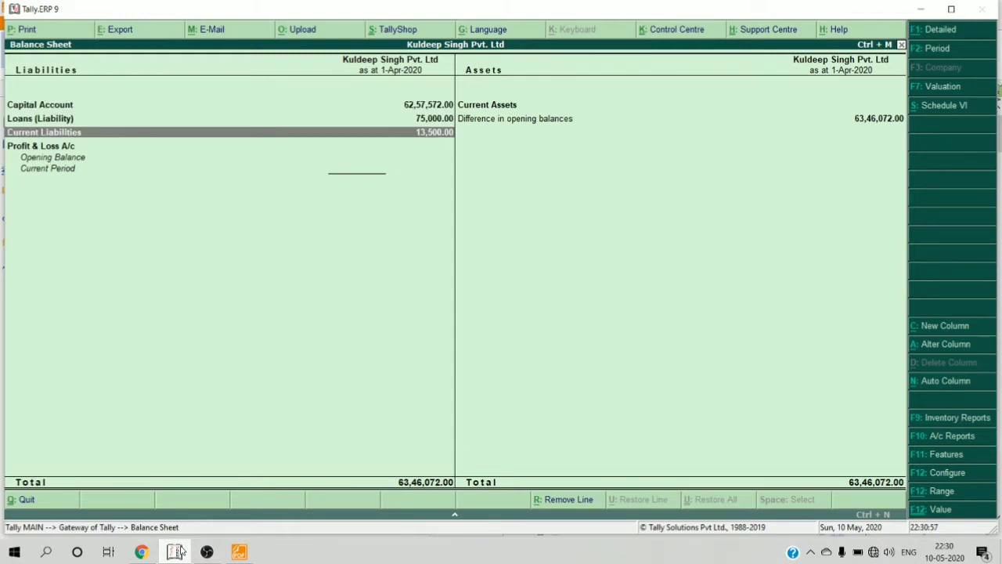
{"action": "key", "text": "Up"}
{"action": "key", "text": "Up"}
{"action": "key", "text": "Down"}
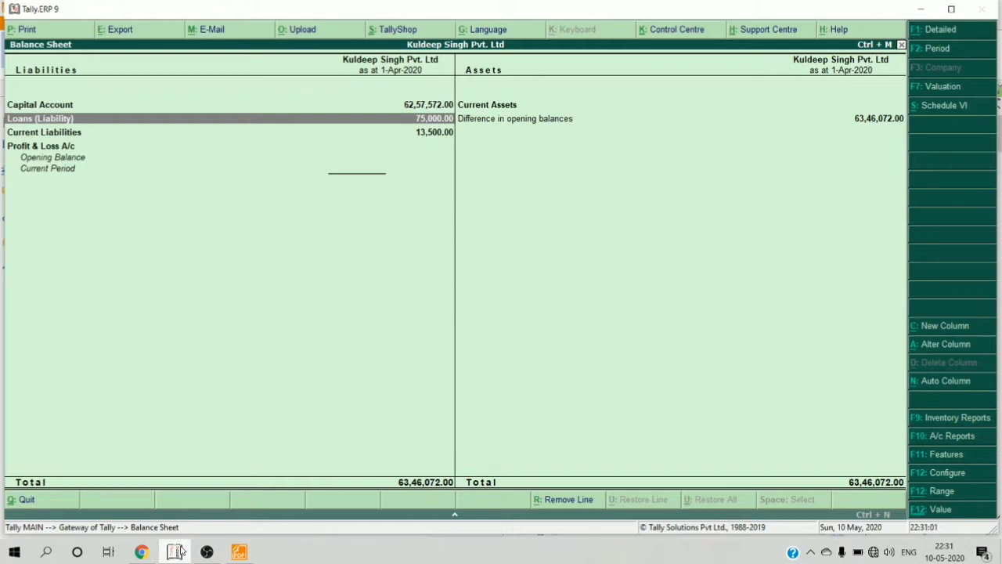
{"action": "key", "text": "Return"}
{"action": "key", "text": "Down"}
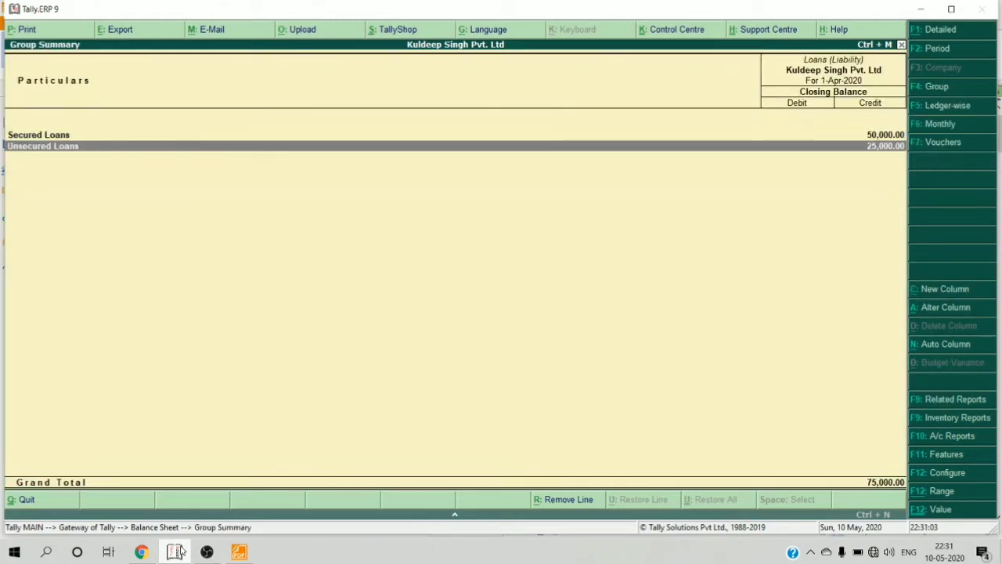
{"action": "key", "text": "Return"}
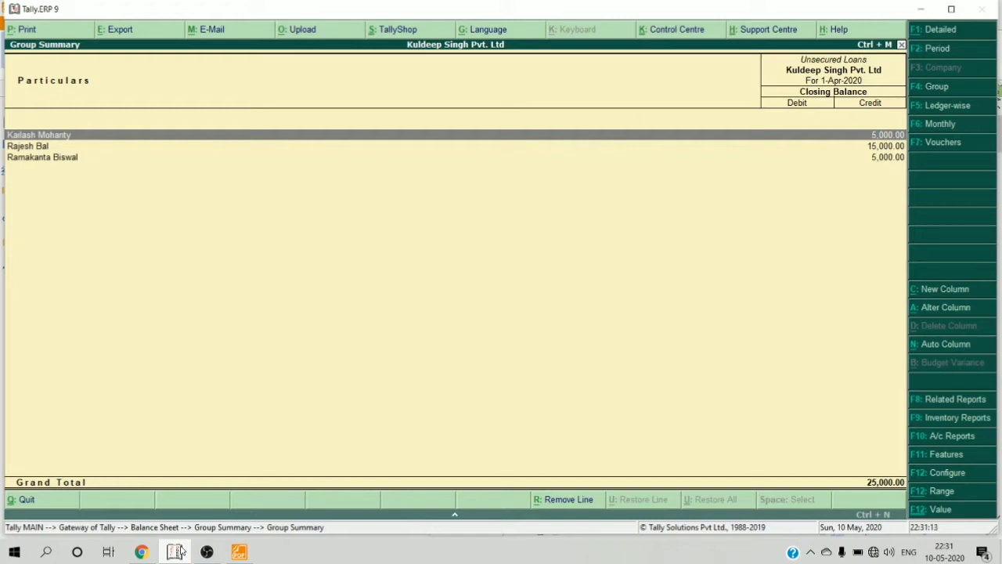
- Return to the Gateway of Tally and open the Accounts Info masters menu
{"action": "key", "text": "Escape"}
{"action": "key", "text": "Escape"}
{"action": "key", "text": "Escape"}
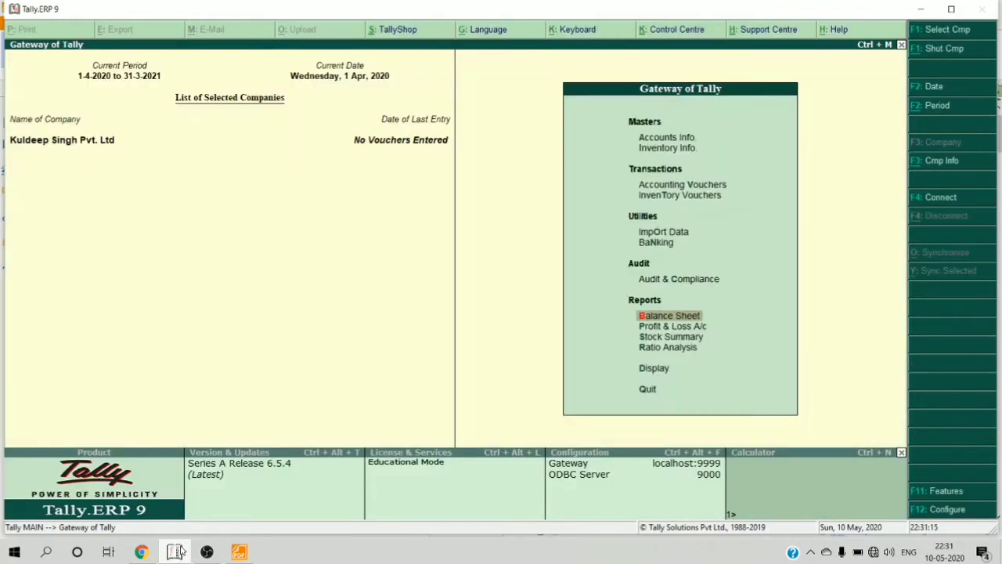
{"action": "key", "text": "Up"}
{"action": "key", "text": "Up"}
{"action": "key", "text": "Up"}
{"action": "key", "text": "Up"}
{"action": "key", "text": "Up"}
{"action": "key", "text": "Up"}
{"action": "key", "text": "Up"}
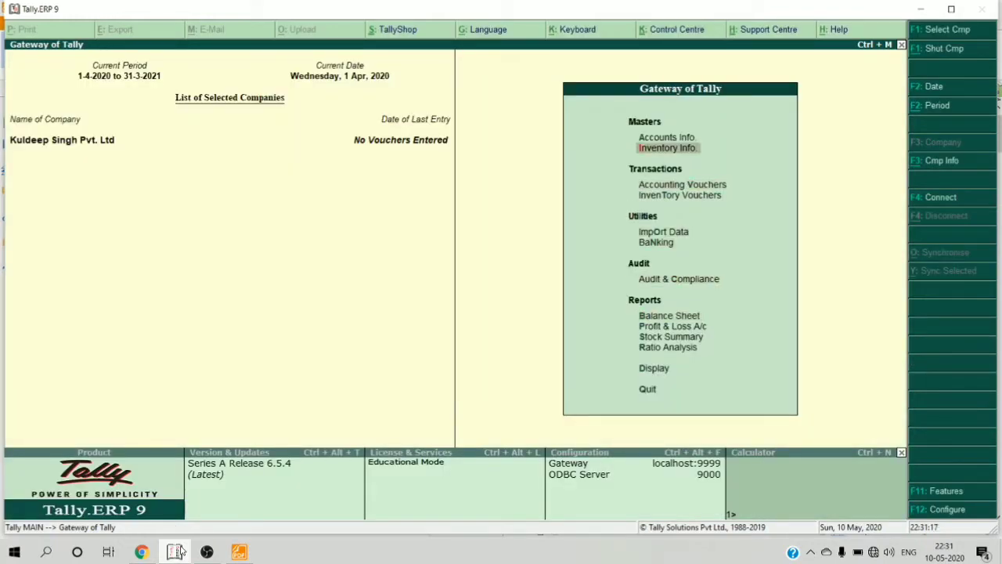
{"action": "key", "text": "Return"}
- Open the unsecured-loan lender's ledger in Alter mode to review its 5,000 Cr opening balance
{"action": "key", "text": "Down"}
{"action": "key", "text": "Return"}
{"action": "key", "text": "Down"}
{"action": "key", "text": "Down"}
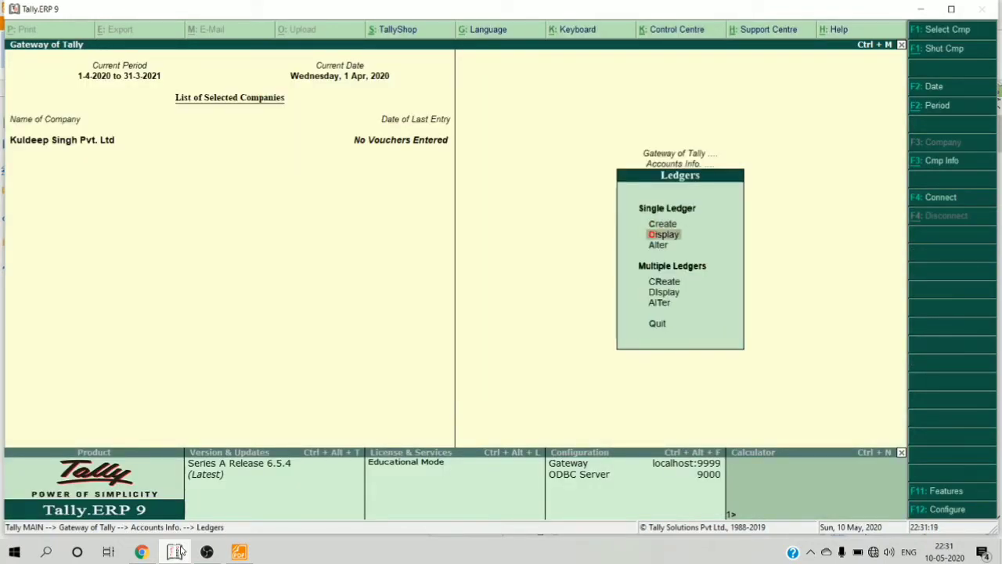
{"action": "key", "text": "Return"}
{"action": "key", "text": "Down"}
{"action": "key", "text": "Down"}
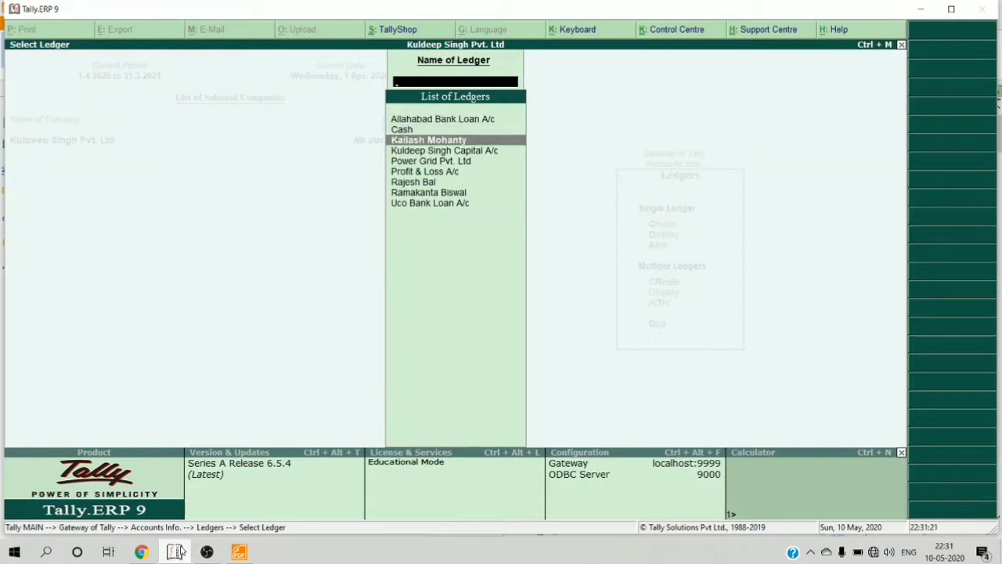
{"action": "key", "text": "Return"}
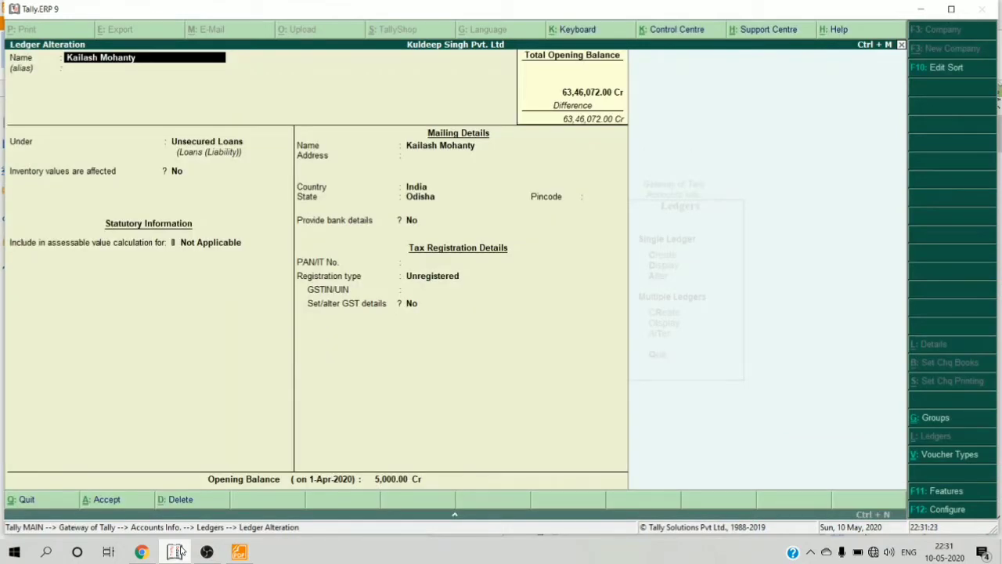
{"action": "key", "text": "Escape"}
{"action": "key", "text": "Escape"}
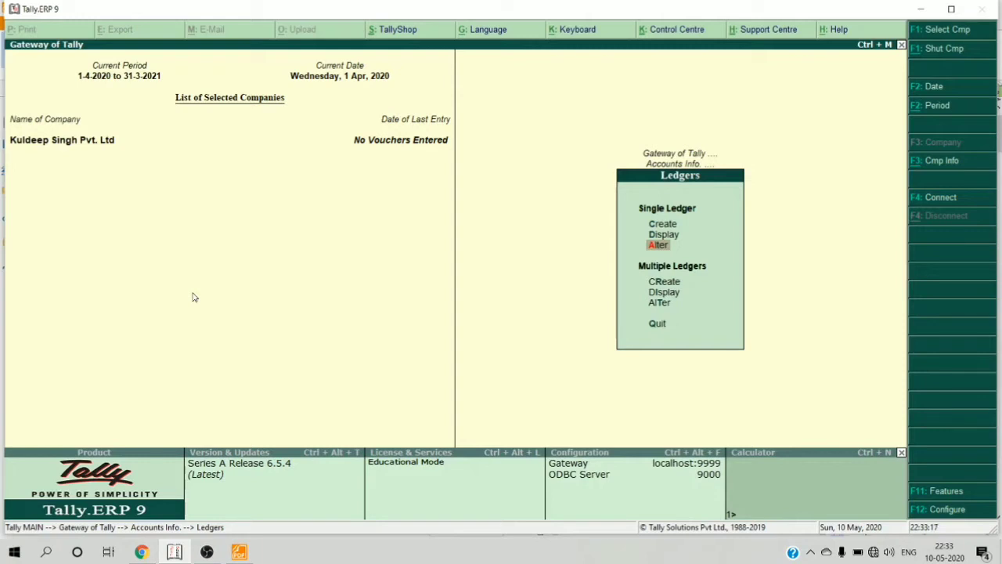
{"action": "left_click", "coordinate": [149, 553]}
{"action": "scroll", "coordinate": [290, 310], "scroll_direction": "up", "scroll_amount": 3}
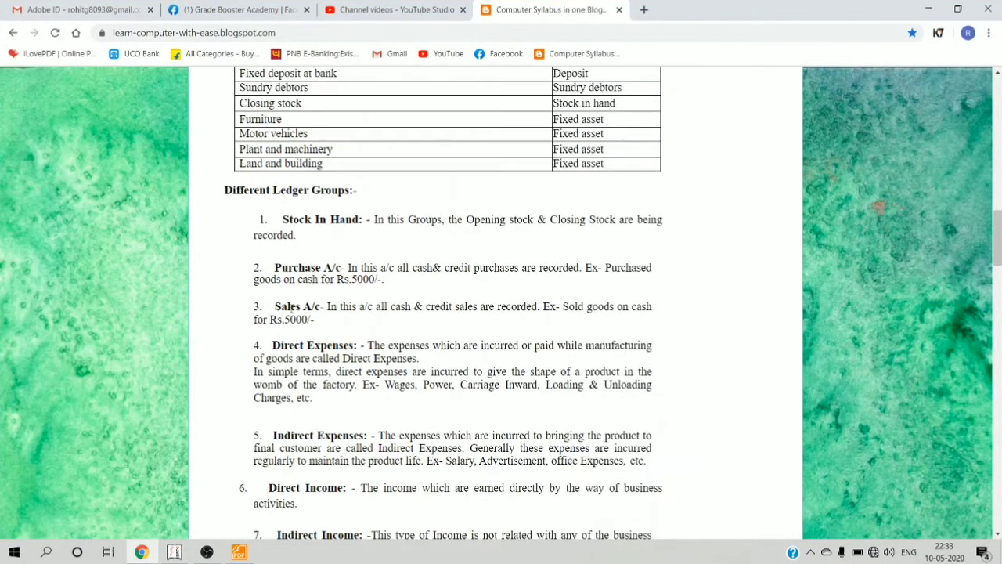
{"action": "scroll", "coordinate": [291, 310], "scroll_direction": "up", "scroll_amount": 2}
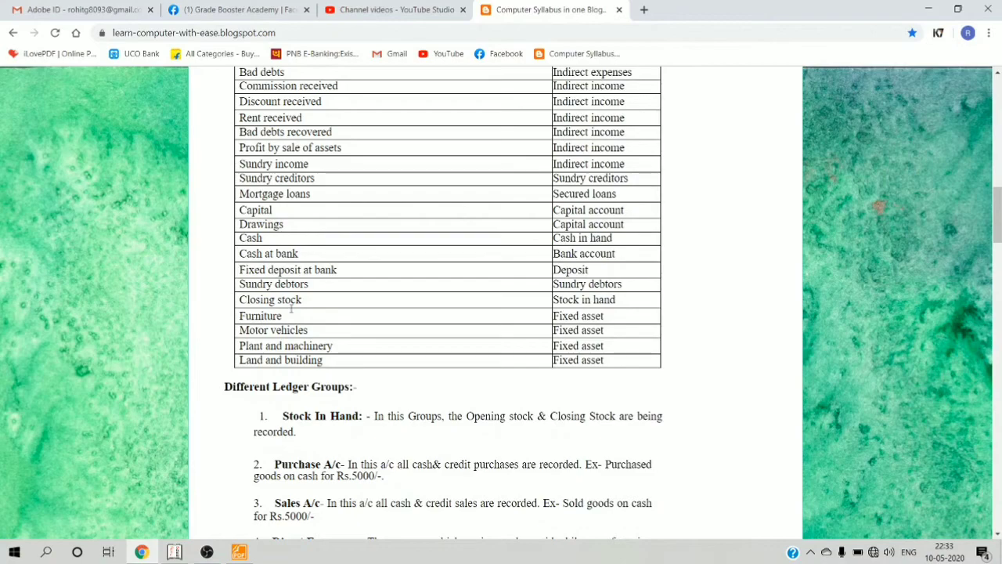
{"action": "scroll", "coordinate": [290, 313], "scroll_direction": "up", "scroll_amount": 1}
{"action": "scroll", "coordinate": [291, 313], "scroll_direction": "up", "scroll_amount": 3}
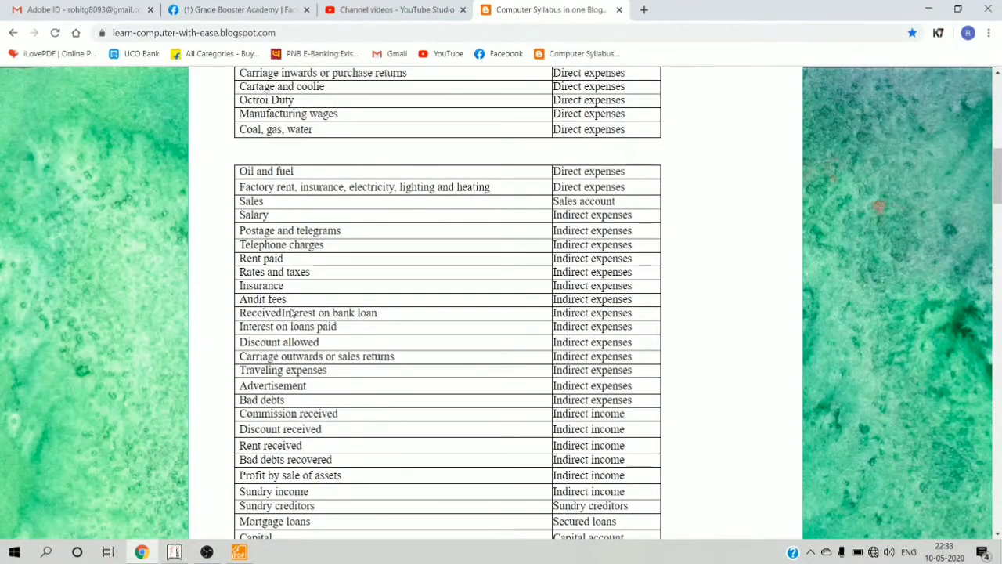
{"action": "left_click", "coordinate": [186, 556]}
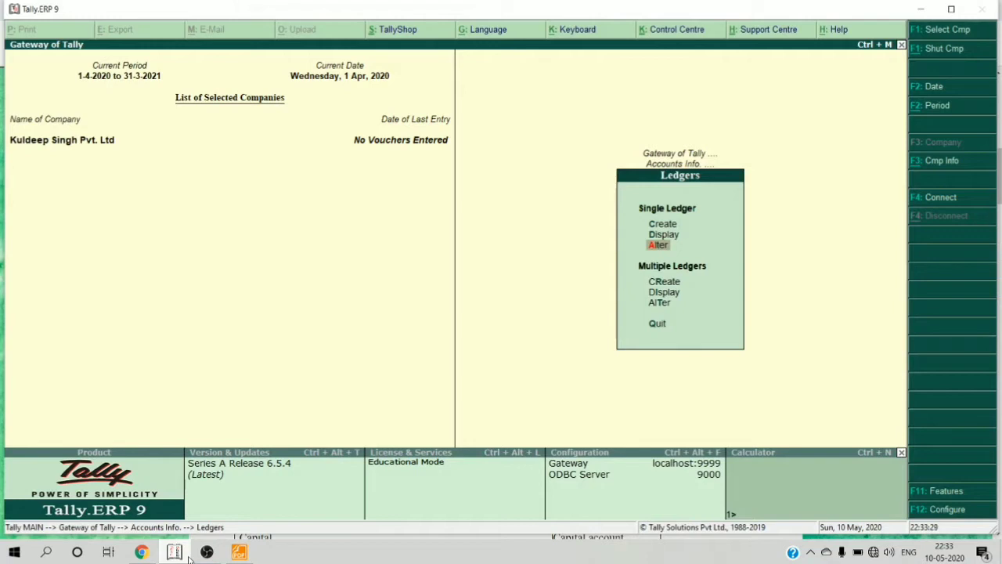
- Open the Single Ledger Create form
{"action": "key", "text": "Up"}
{"action": "key", "text": "Up"}
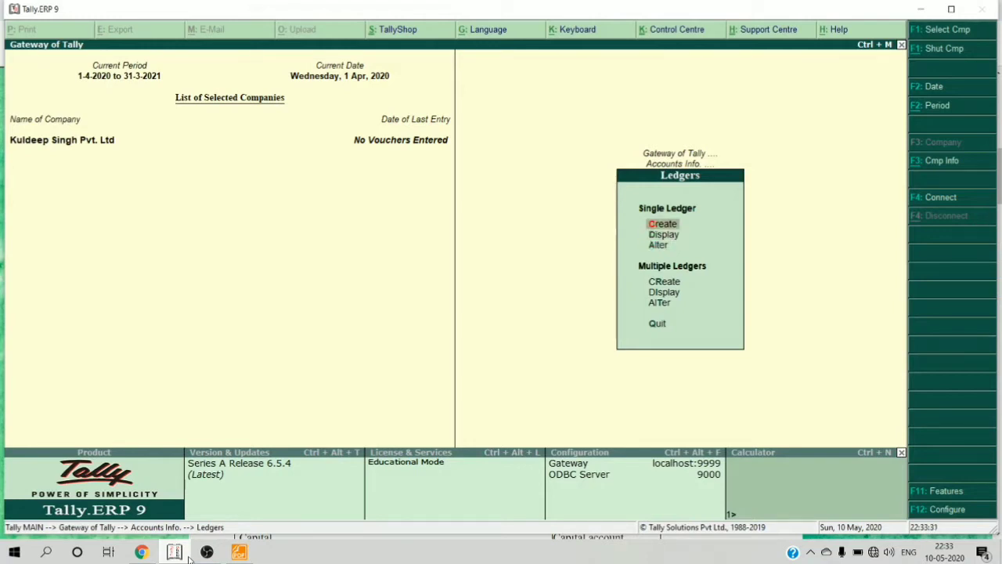
{"action": "key", "text": "Return"}
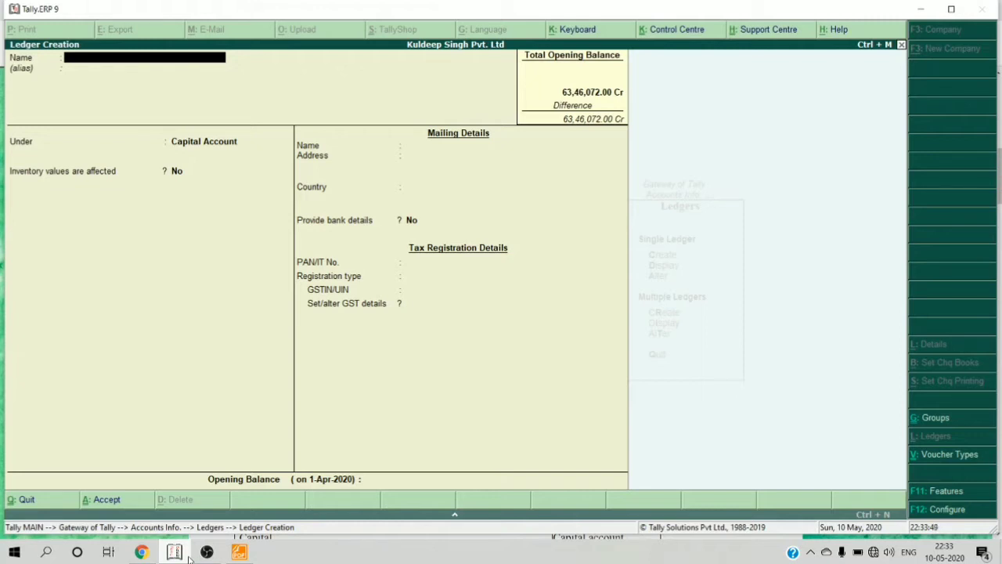
- Name the new ledger 'Computer Account' and place it under Fixed Assets
{"action": "type", "text": "Computer Account"}
{"action": "key", "text": "Return"}
{"action": "key", "text": "Return"}
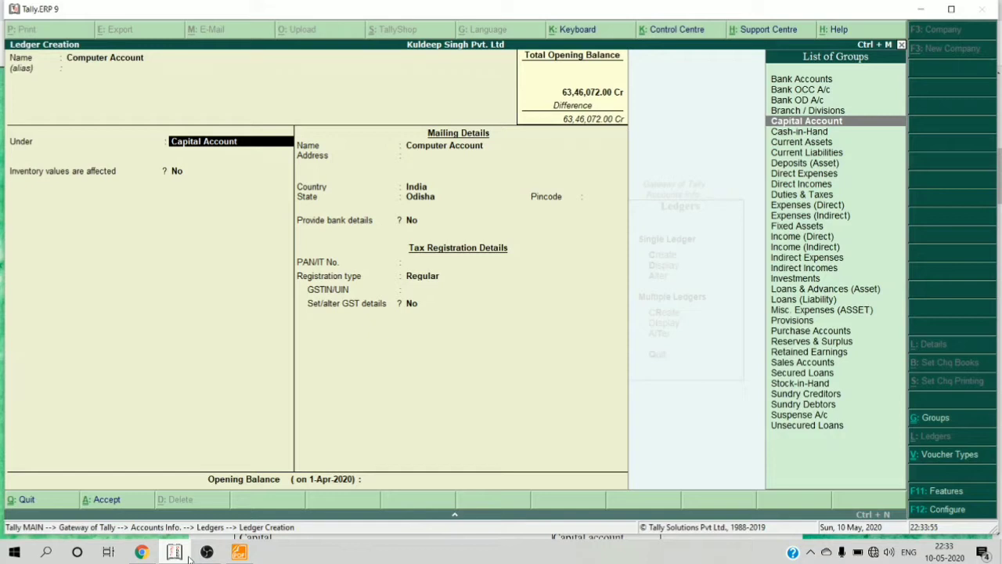
{"action": "type", "text": "fix"}
{"action": "key", "text": "Return"}
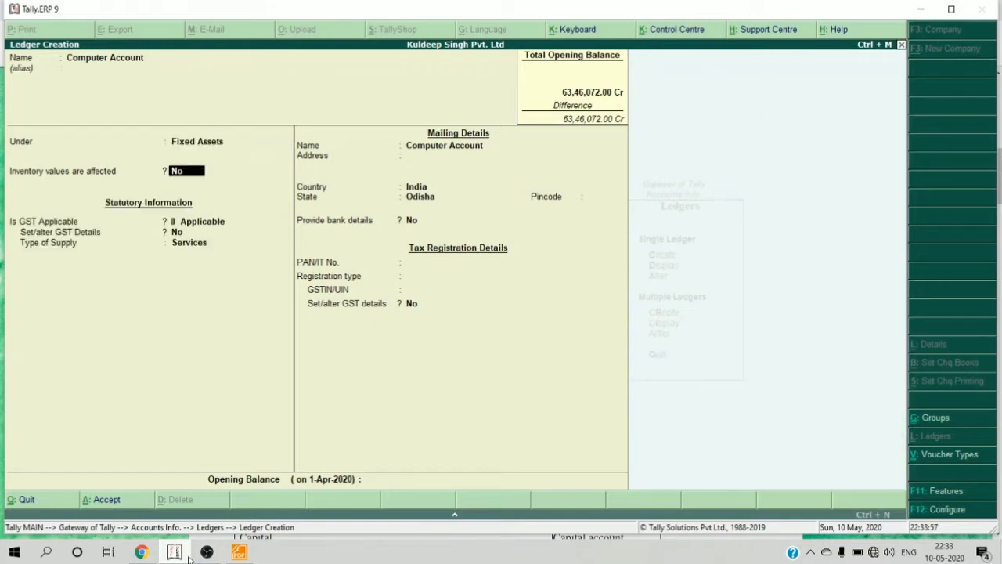
{"action": "key", "text": "Return"}
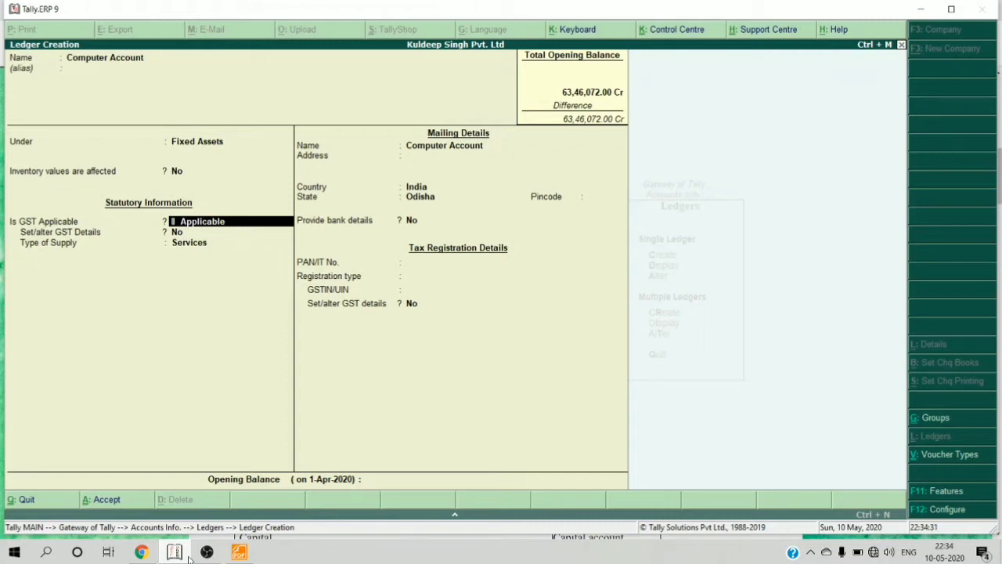
{"action": "key", "text": "Return"}
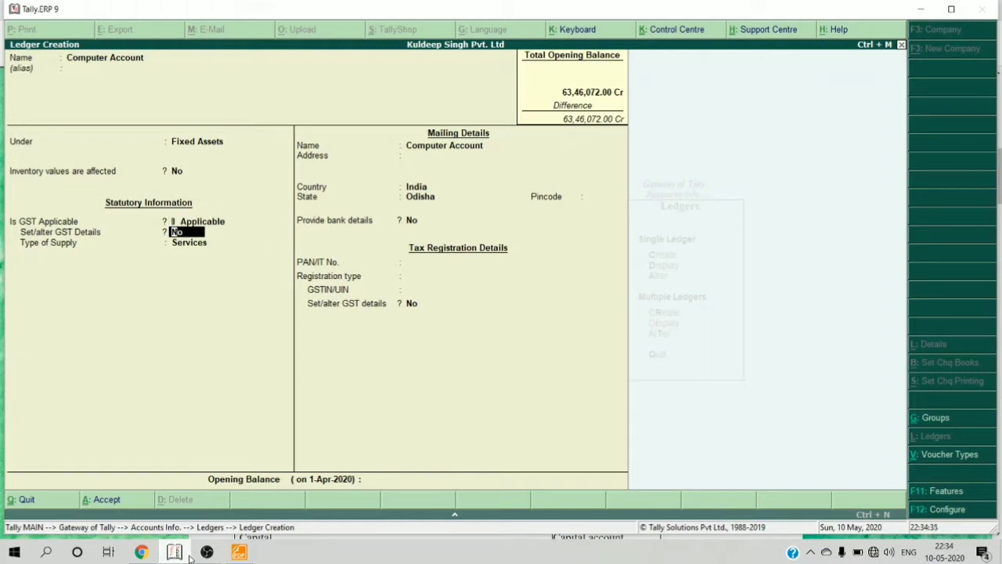
- Enable GST details for Computer Account, keep nature Not Applicable and set taxability to Taxable
{"action": "type", "text": "y"}
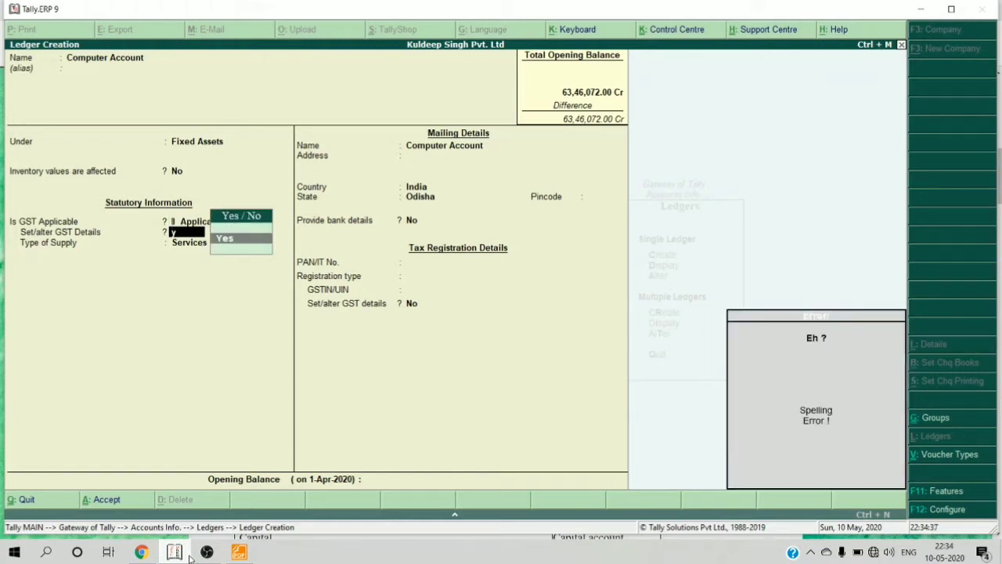
{"action": "key", "text": "Return"}
{"action": "key", "text": "Return"}
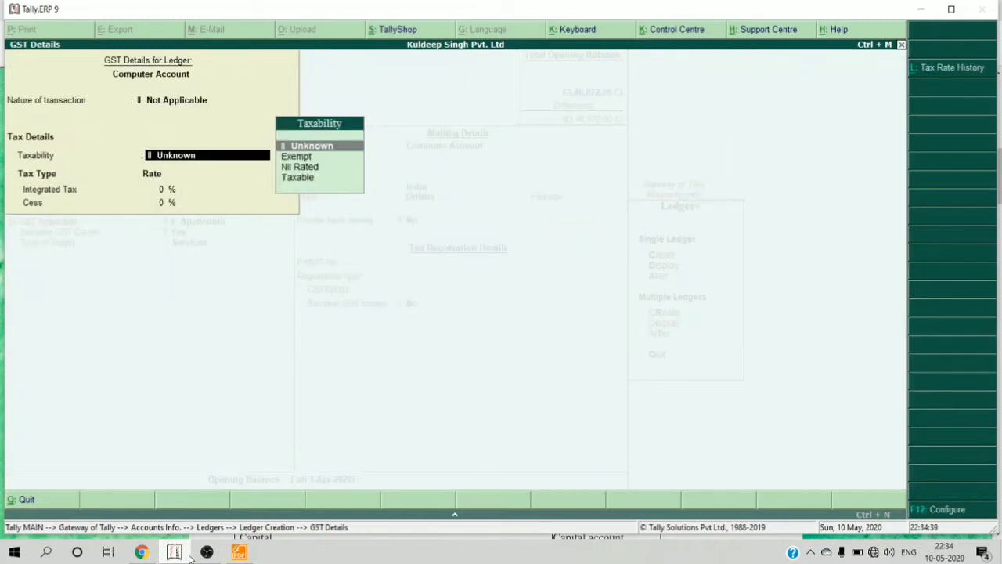
{"action": "key", "text": "Return"}
{"action": "key", "text": "BackSpace"}
{"action": "key", "text": "Return"}
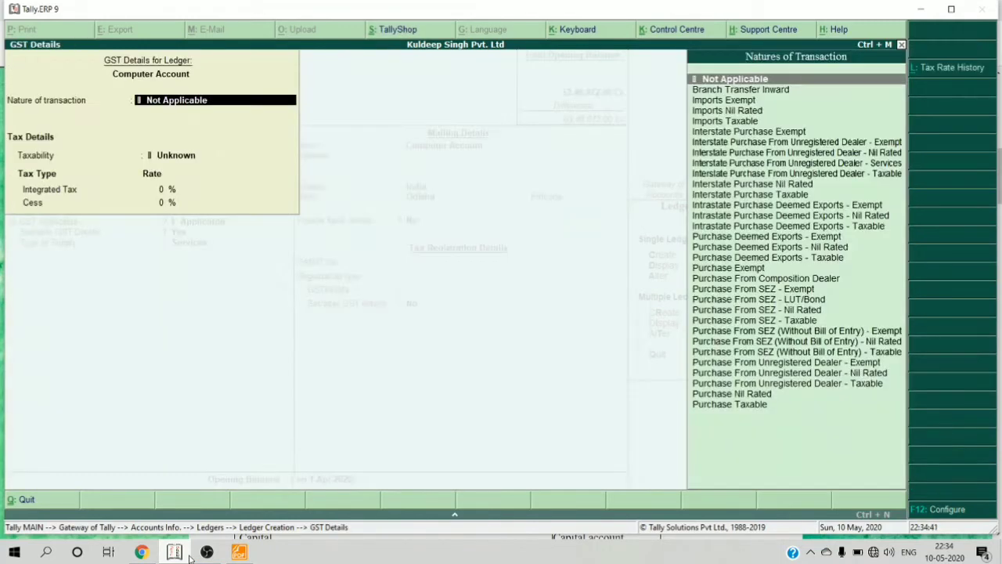
{"action": "key", "text": "Return"}
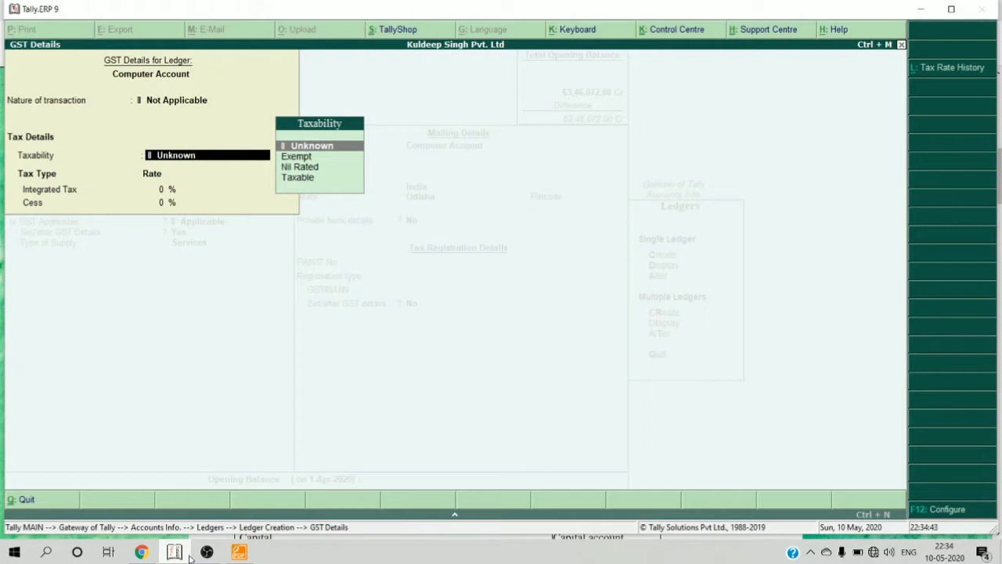
{"action": "key", "text": "Down"}
{"action": "key", "text": "Down"}
{"action": "key", "text": "Down"}
{"action": "key", "text": "Return"}
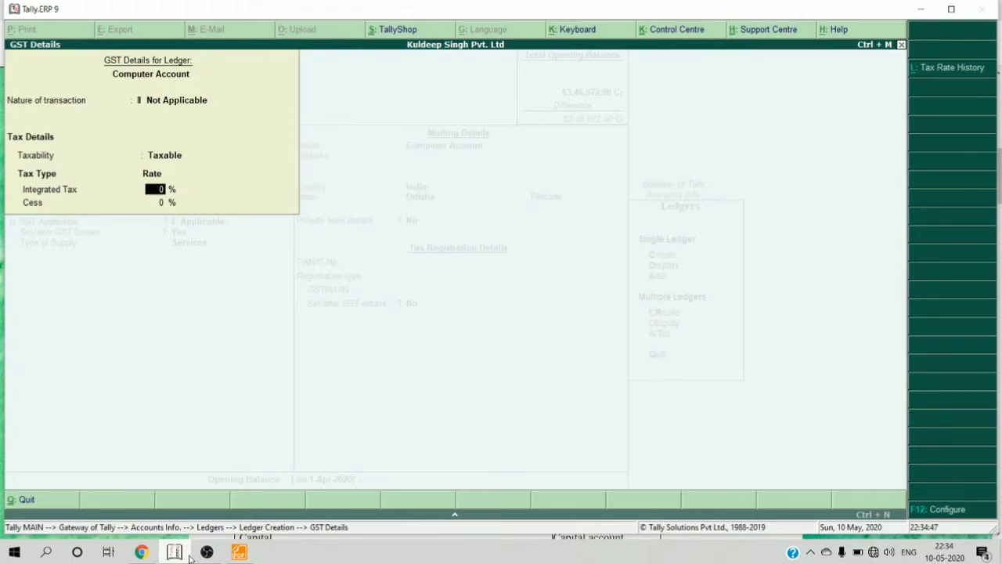
{"action": "key", "text": "BackSpace"}
{"action": "key", "text": "Escape"}
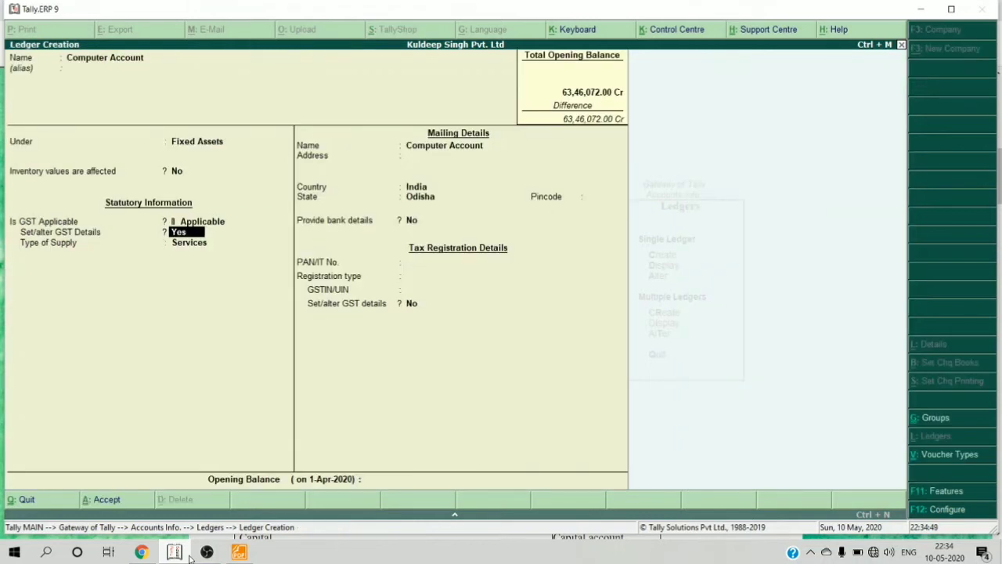
- Change Computer Account's Is GST Applicable setting to Not Applicable
{"action": "key", "text": "BackSpace"}
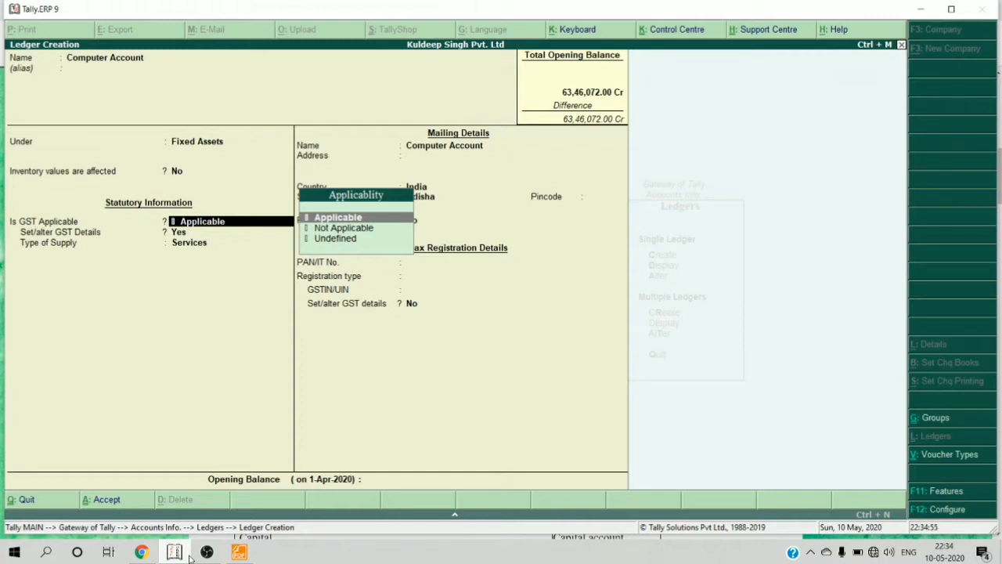
{"action": "key", "text": "Down"}
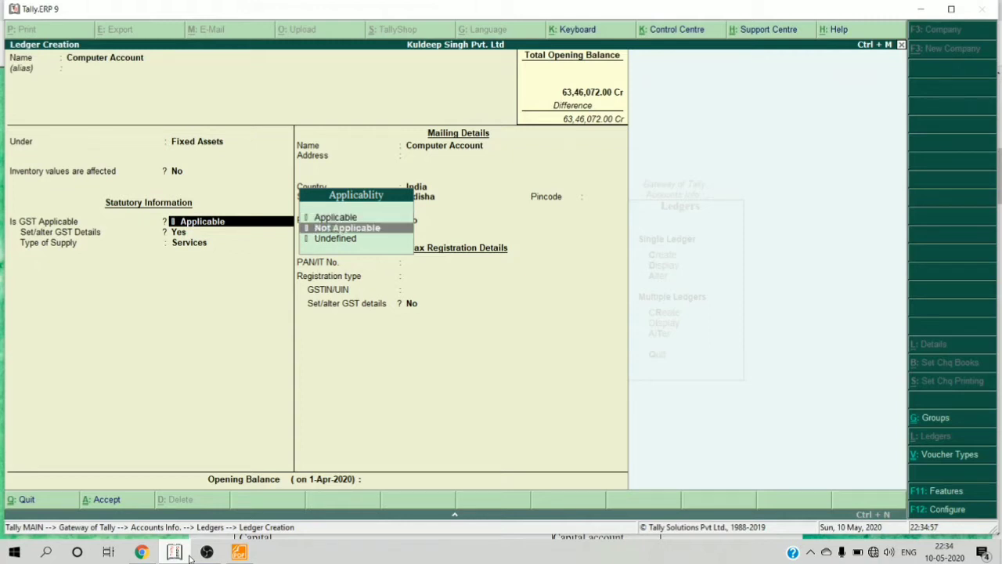
{"action": "key", "text": "Return"}
{"action": "key", "text": "BackSpace"}
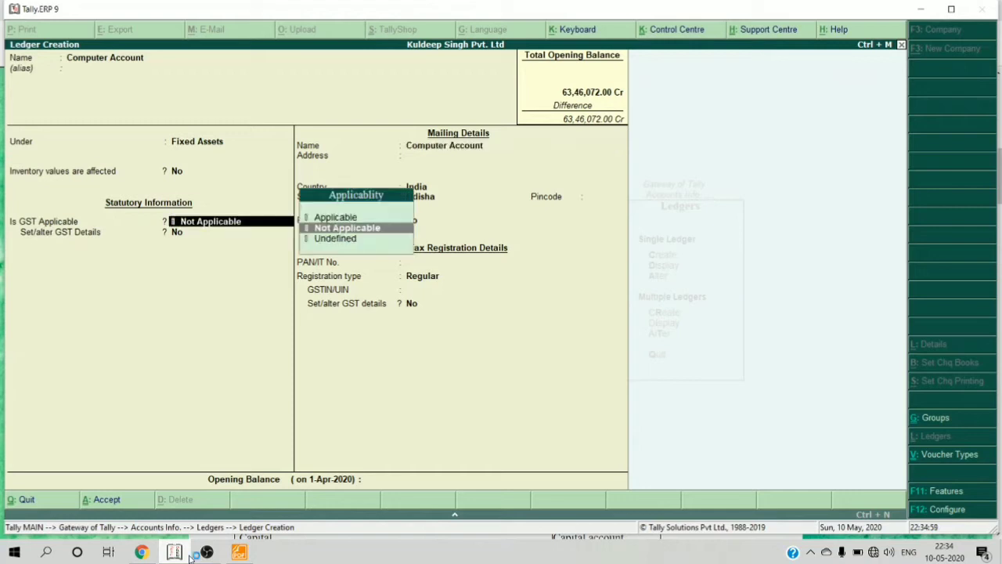
{"action": "key", "text": "Up"}
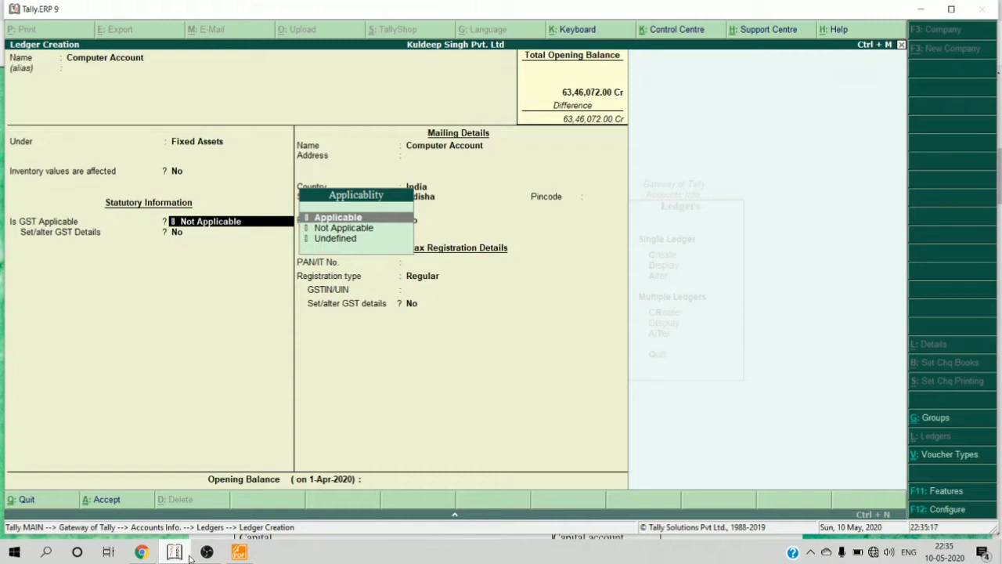
{"action": "key", "text": "Down"}
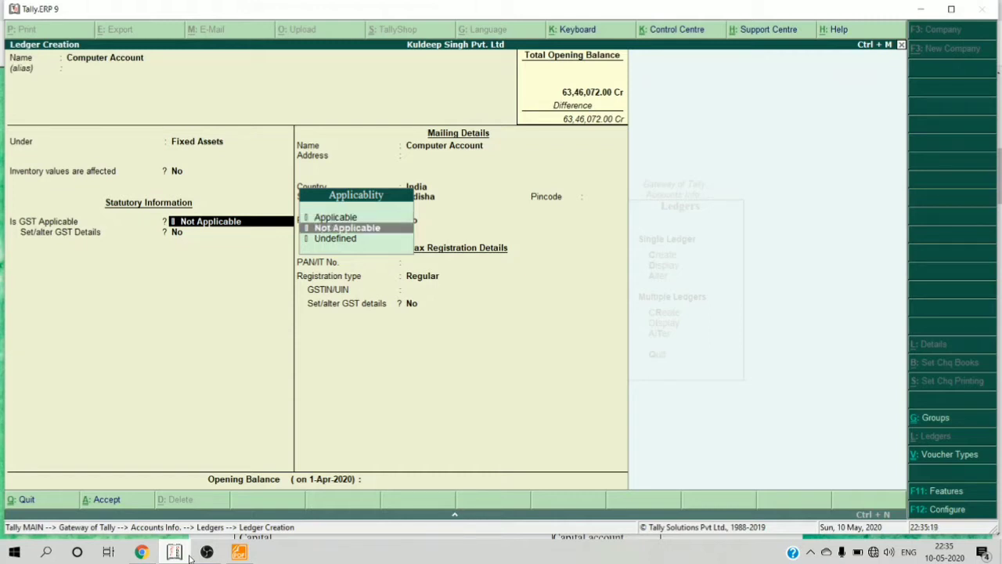
{"action": "key", "text": "Up"}
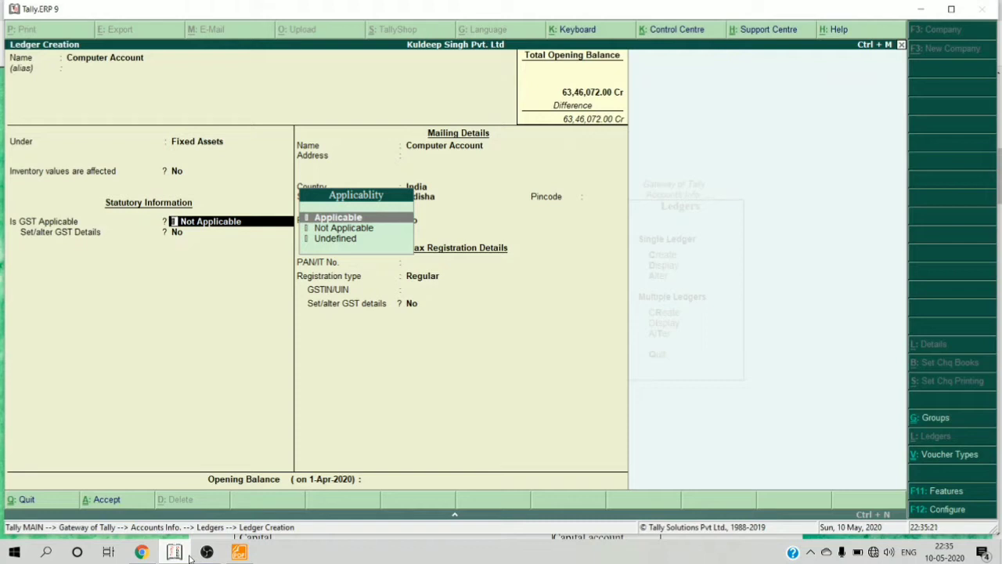
{"action": "key", "text": "Down"}
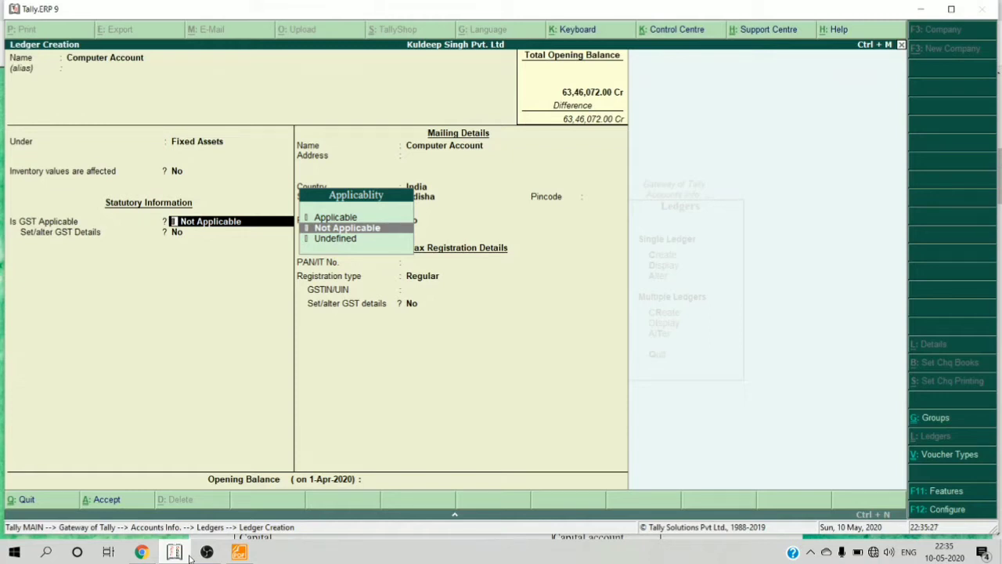
{"action": "key", "text": "Return"}
{"action": "key", "text": "Return"}
{"action": "key", "text": "Return"}
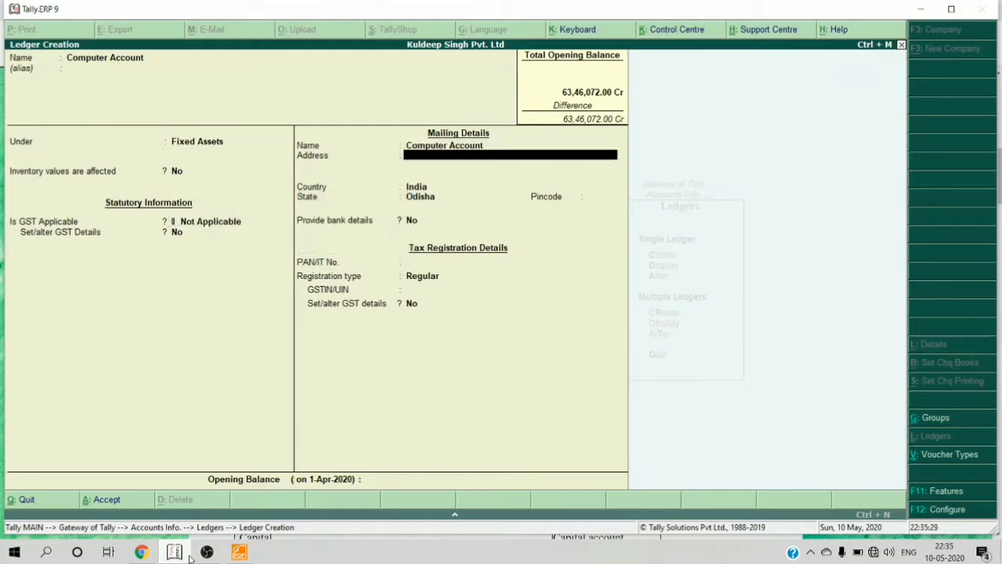
- Mark Computer Account as Unregistered with a 25,145.00 Dr opening balance and save it
{"action": "key", "text": "Return"}
{"action": "key", "text": "Return"}
{"action": "key", "text": "Return"}
{"action": "key", "text": "Return"}
{"action": "key", "text": "Return"}
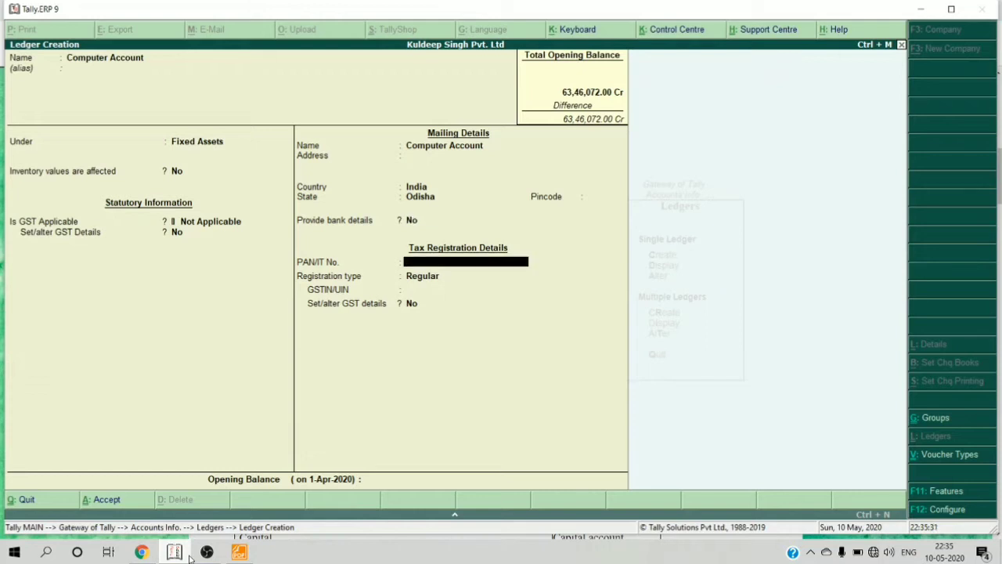
{"action": "key", "text": "Down"}
{"action": "key", "text": "Return"}
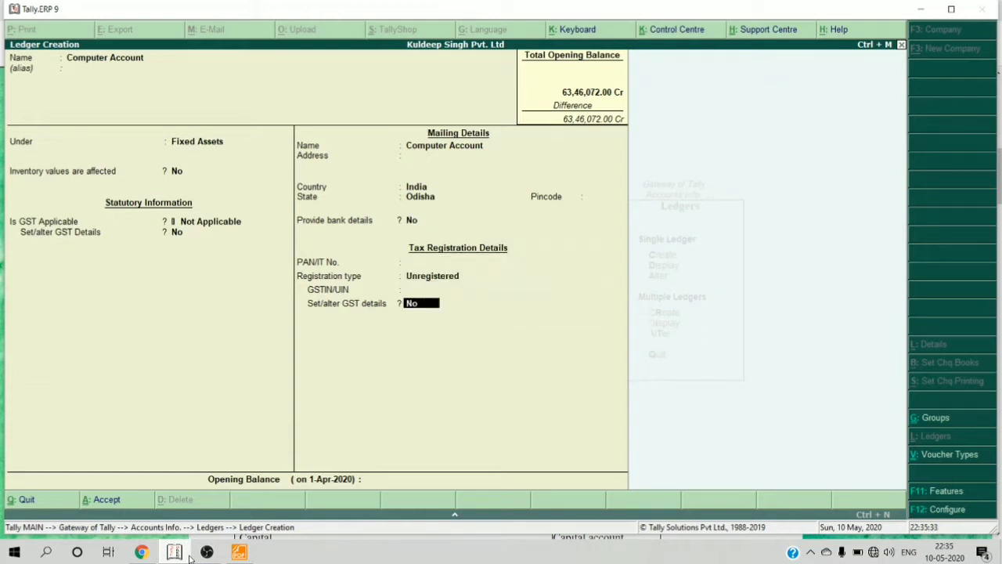
{"action": "key", "text": "Return"}
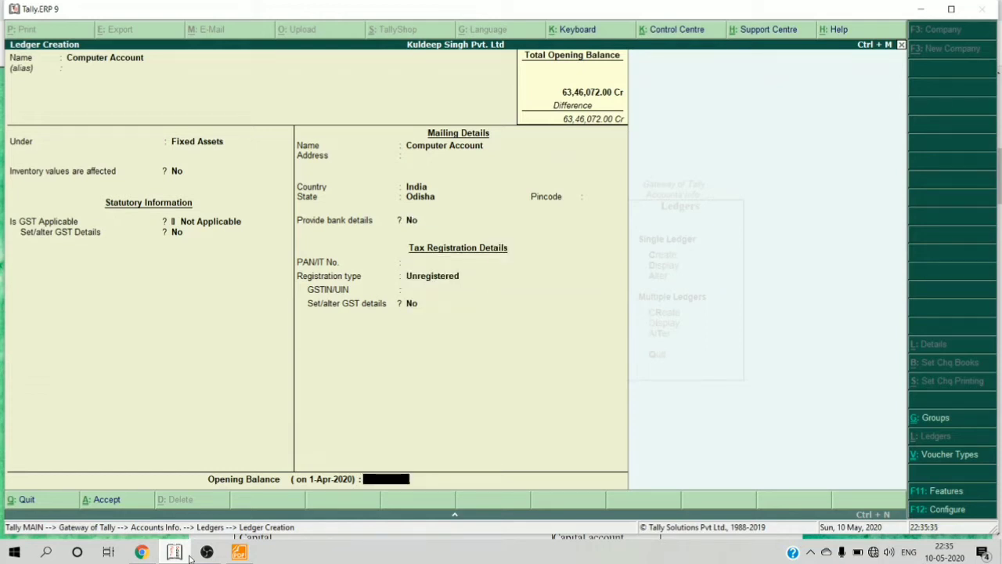
{"action": "type", "text": "25145"}
{"action": "key", "text": "Return"}
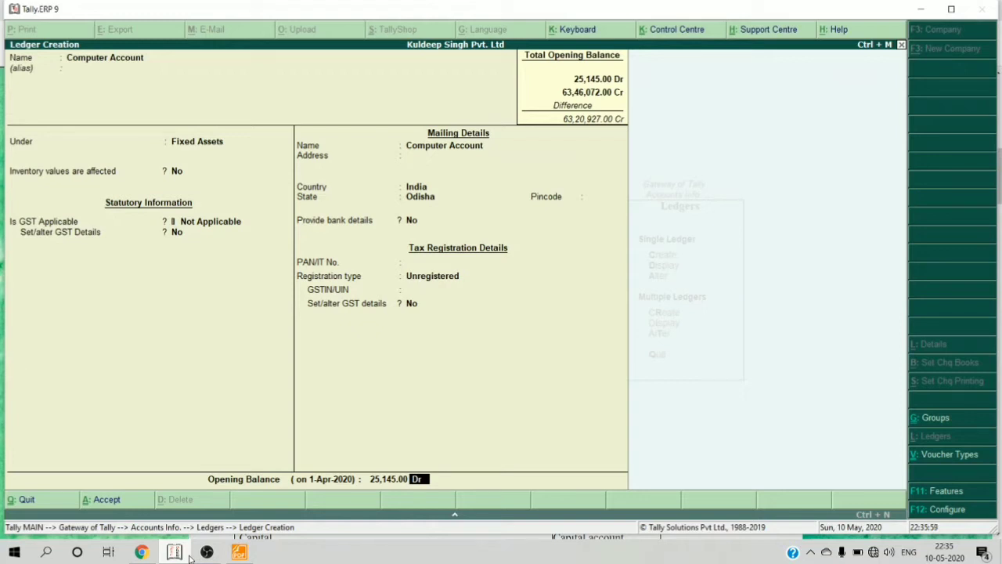
{"action": "key", "text": "Return"}
{"action": "key", "text": "y"}
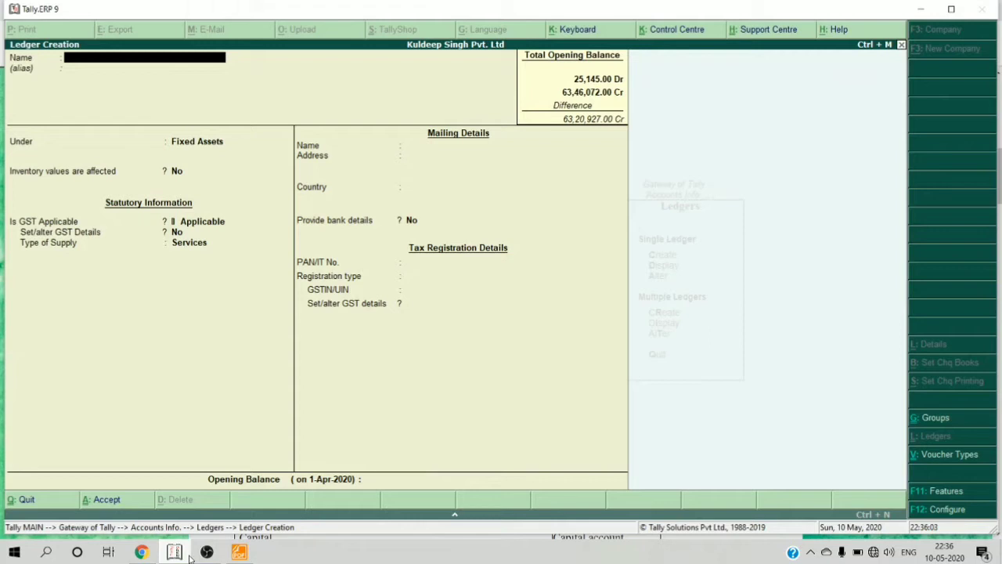
- Name the new ledger 'Vehicle A/c' and set its GST applicability to Not Applicable
{"action": "type", "text": "Vehicle A/c"}
{"action": "key", "text": "Return"}
{"action": "key", "text": "Return"}
{"action": "key", "text": "Return"}
{"action": "key", "text": "Return"}
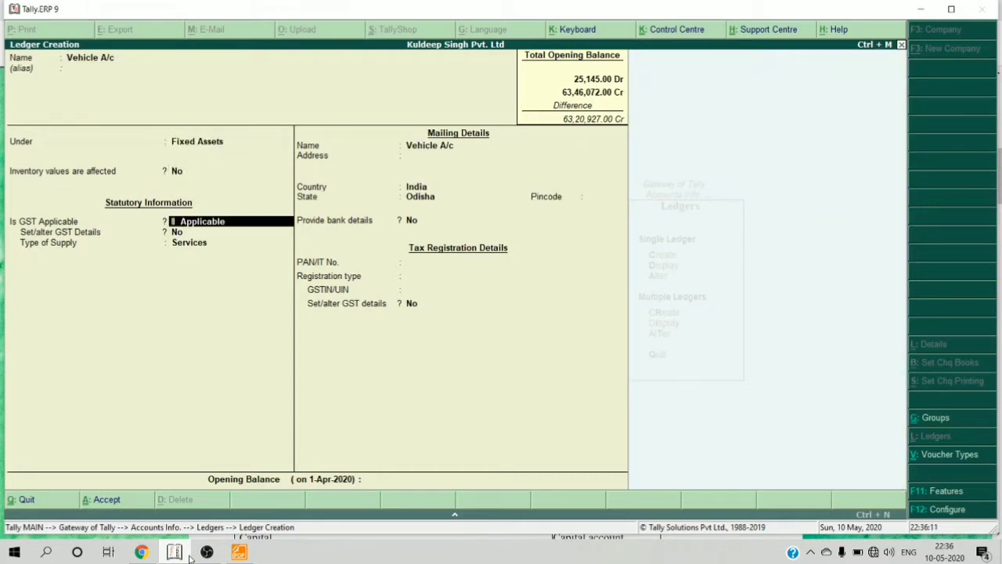
{"action": "key", "text": "Down"}
{"action": "key", "text": "Return"}
{"action": "key", "text": "Return"}
{"action": "key", "text": "Return"}
{"action": "key", "text": "Return"}
{"action": "key", "text": "Return"}
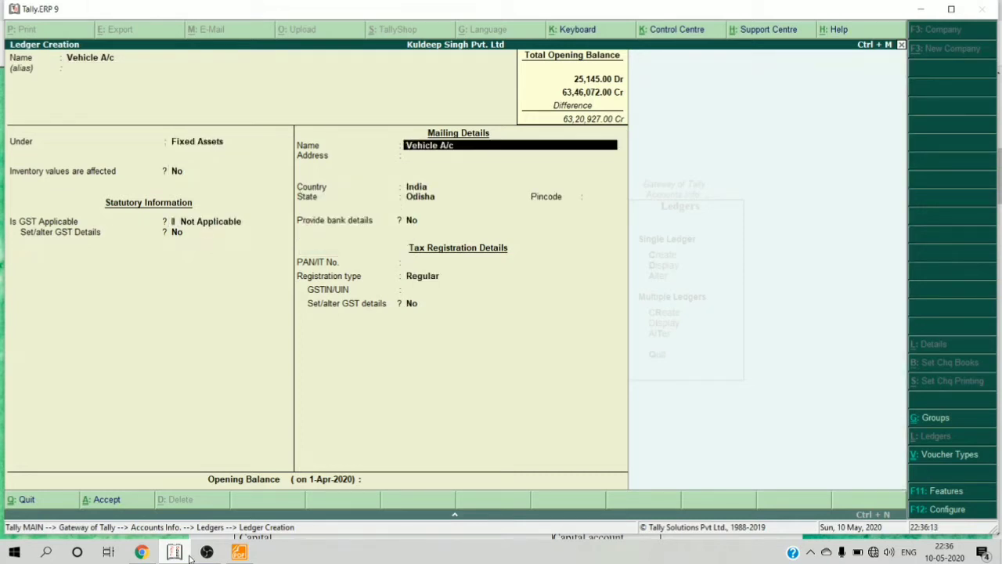
- Make Vehicle A/c Unregistered with a 24,851.00 Dr opening balance
{"action": "key", "text": "Return"}
{"action": "key", "text": "Return"}
{"action": "key", "text": "Return"}
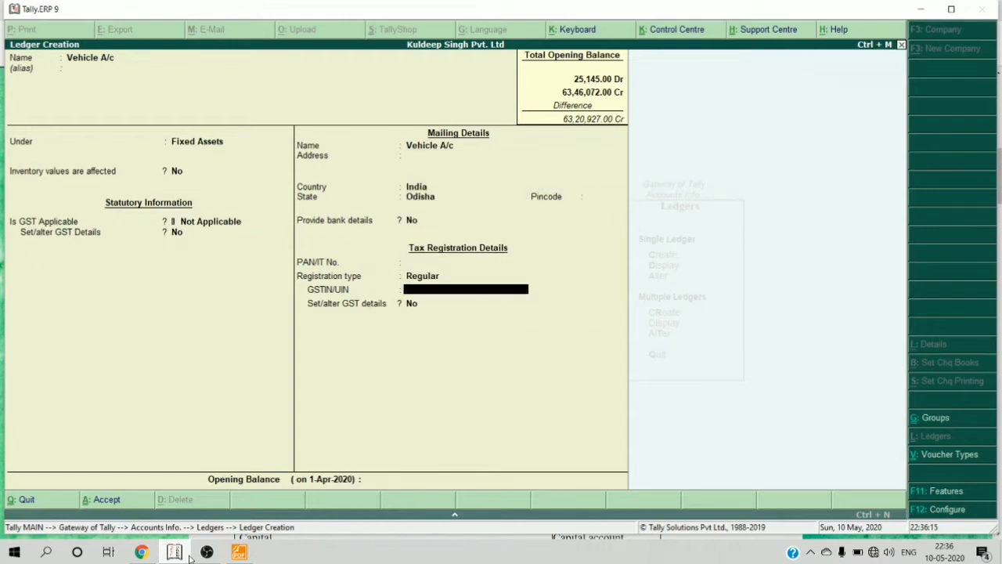
{"action": "key", "text": "BackSpace"}
{"action": "key", "text": "Down"}
{"action": "key", "text": "Return"}
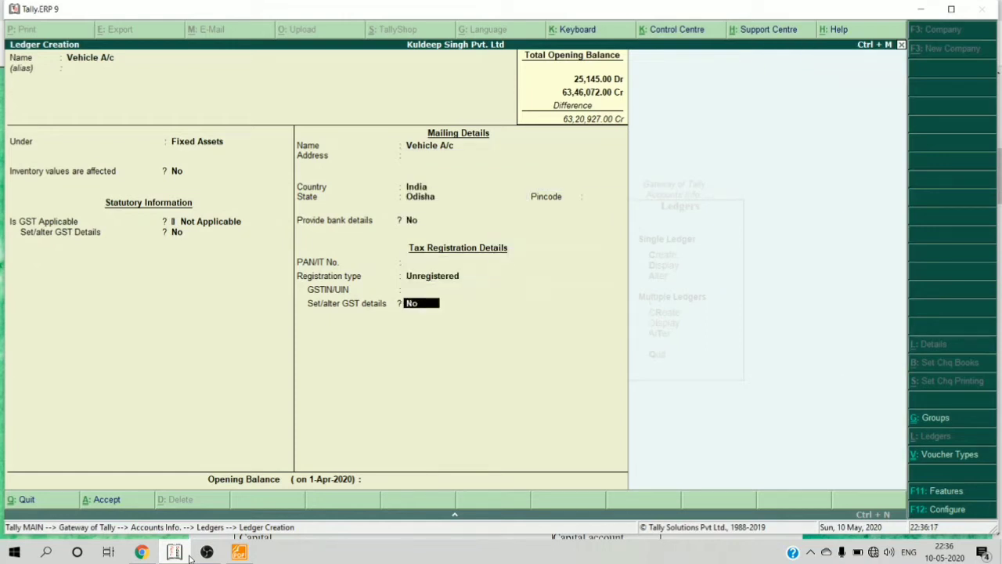
{"action": "key", "text": "Return"}
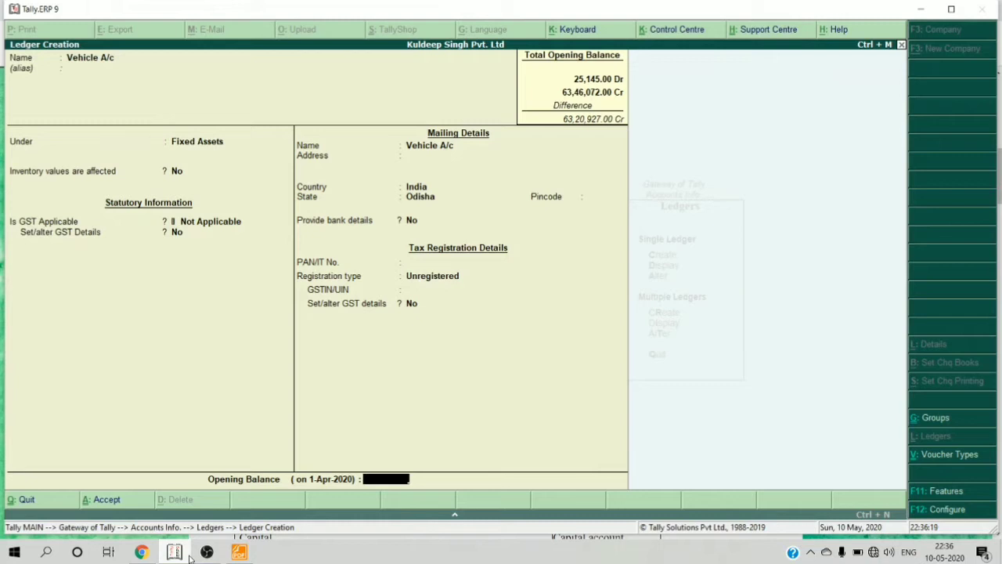
{"action": "type", "text": "24851"}
{"action": "key", "text": "Return"}
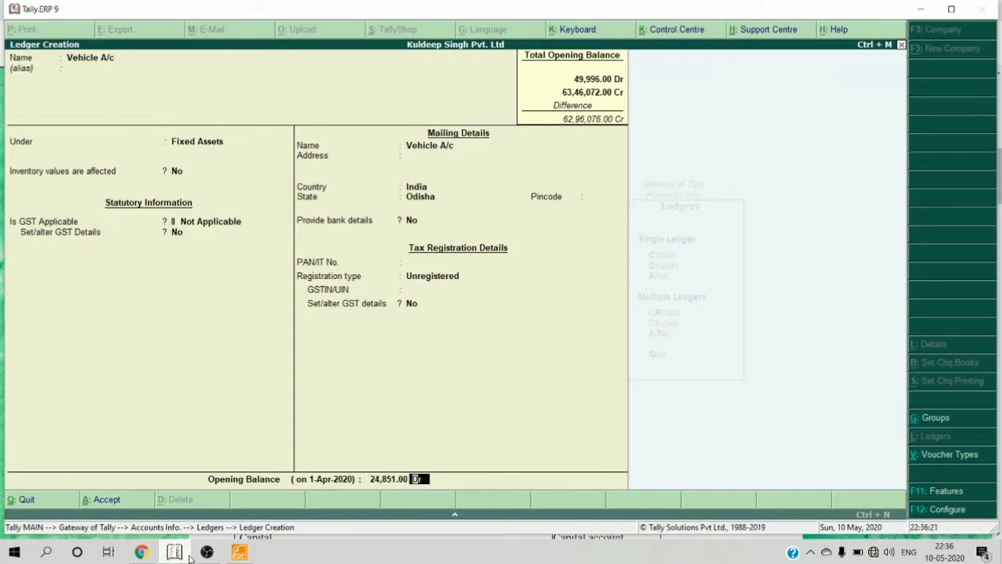
{"action": "key", "text": "Return"}
{"action": "key", "text": "Return"}
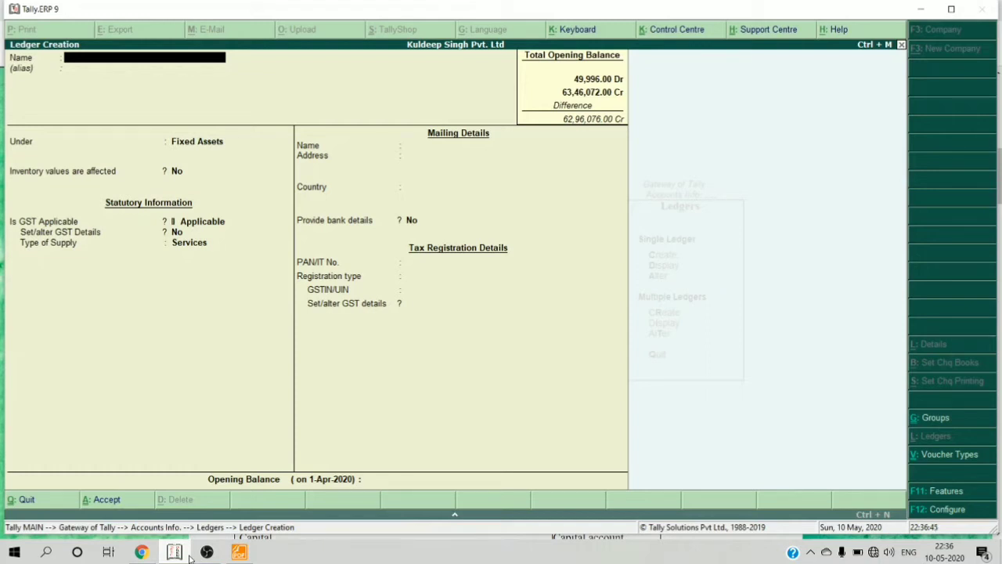
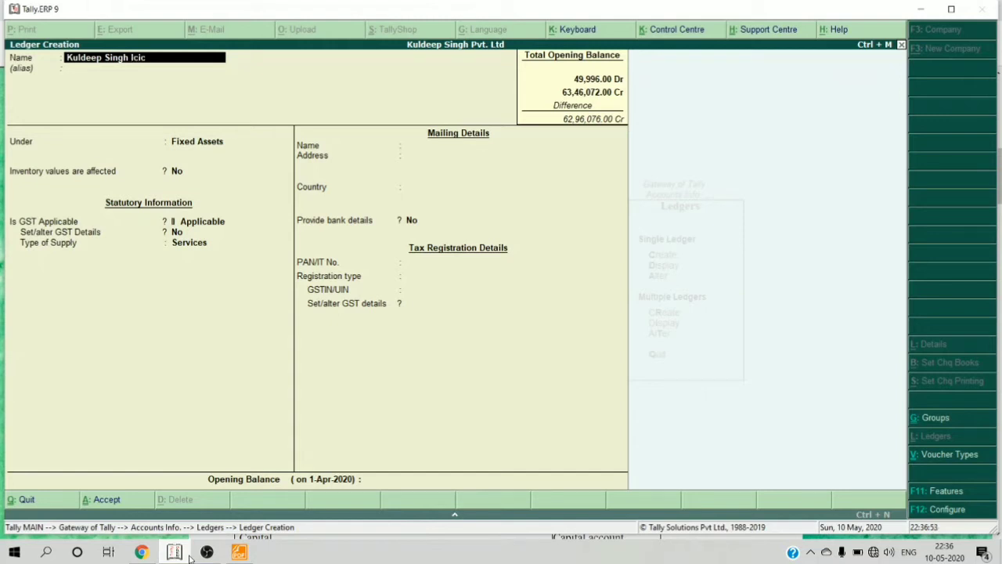
{"action": "type", "text": "i"}
{"action": "type", "text": " Prudential a/c"}
{"action": "key", "text": "Return"}
{"action": "key", "text": "Return"}
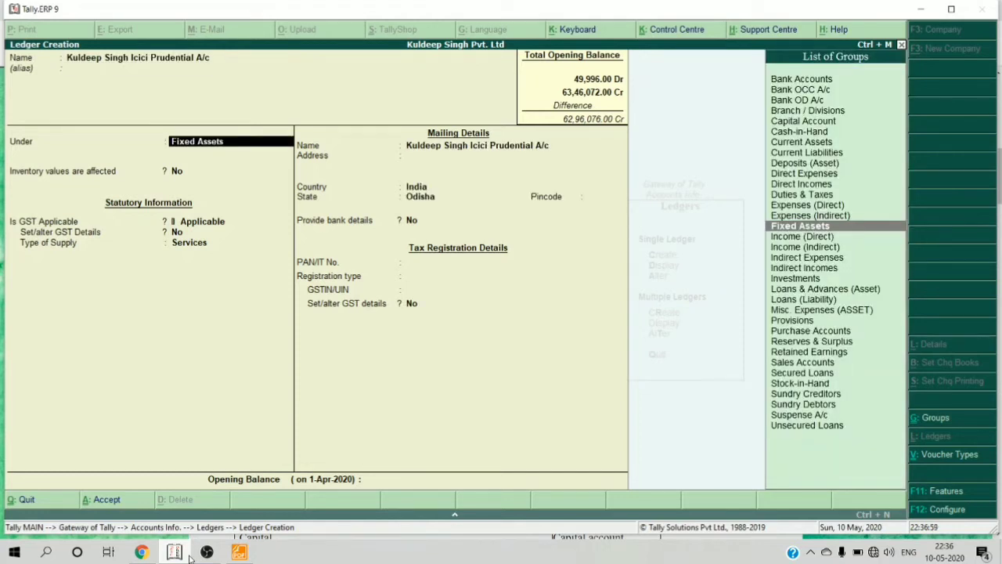
{"action": "type", "text": "Inve"}
{"action": "key", "text": "Return"}
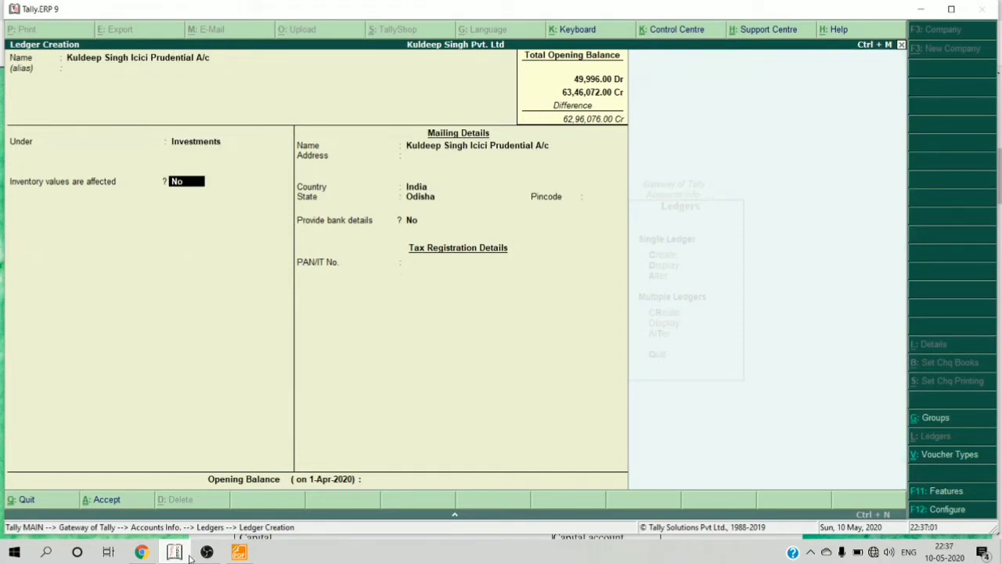
{"action": "key", "text": "Return"}
{"action": "key", "text": "Return"}
{"action": "key", "text": "Return"}
{"action": "key", "text": "Return"}
{"action": "key", "text": "Return"}
{"action": "key", "text": "Return"}
{"action": "key", "text": "Return"}
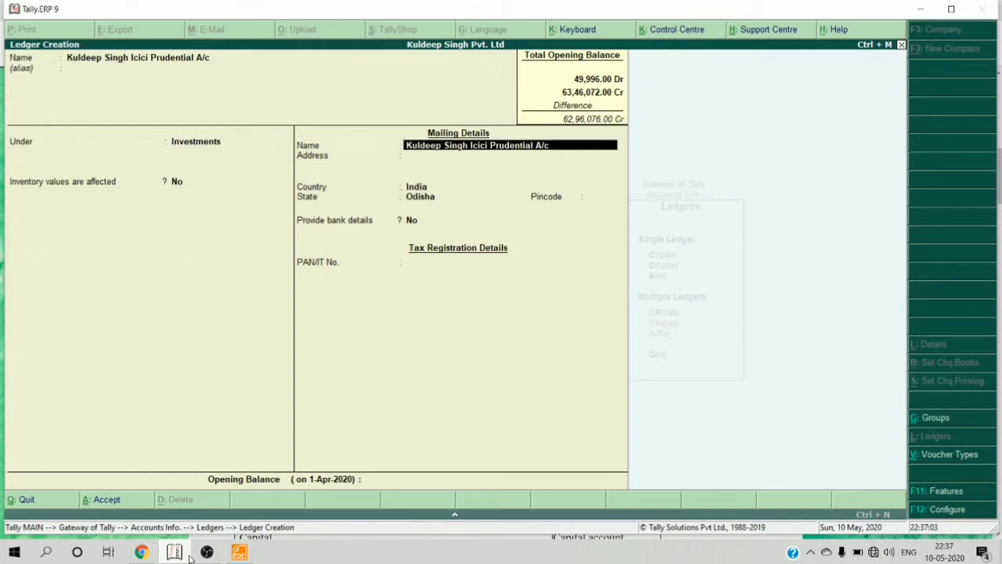
{"action": "key", "text": "Return"}
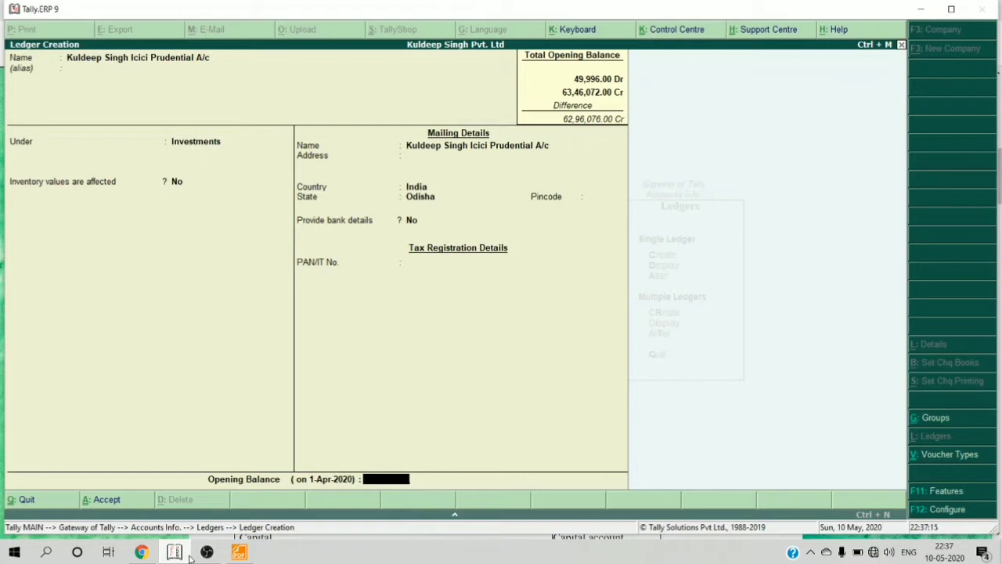
{"action": "type", "text": "15890"}
{"action": "key", "text": "Return"}
{"action": "key", "text": "Return"}
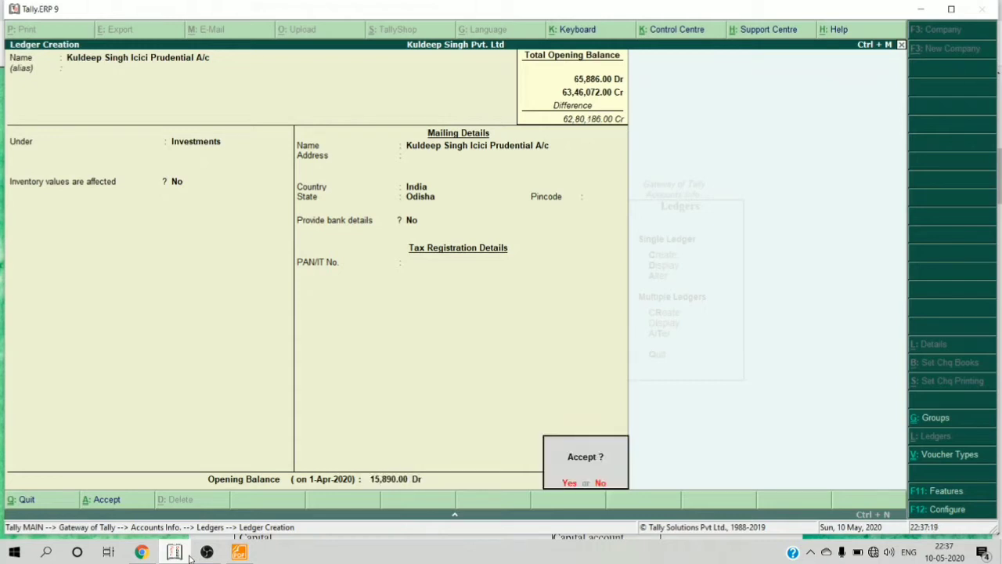
{"action": "key", "text": "Return"}
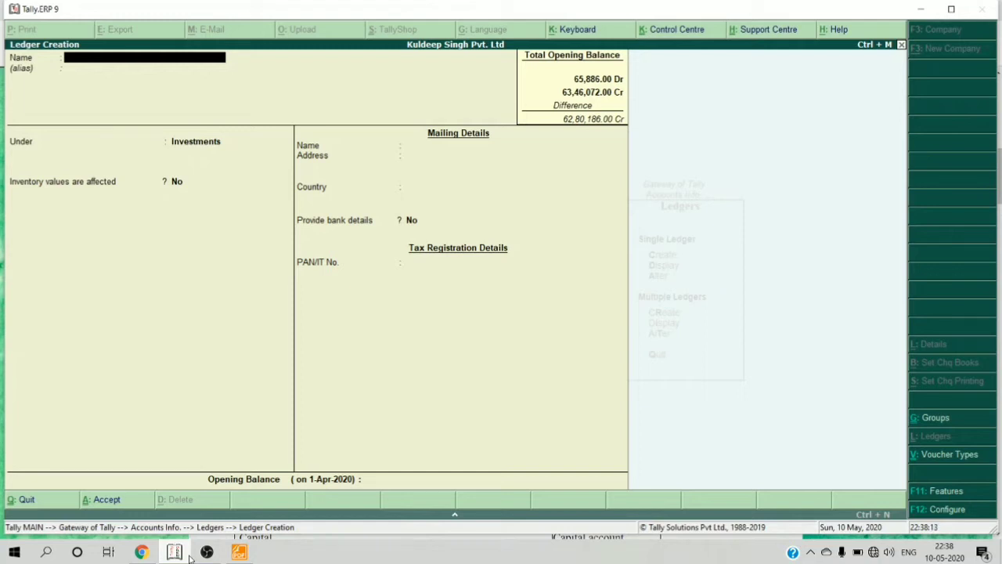
{"action": "key", "text": "Escape"}
{"action": "key", "text": "Return"}
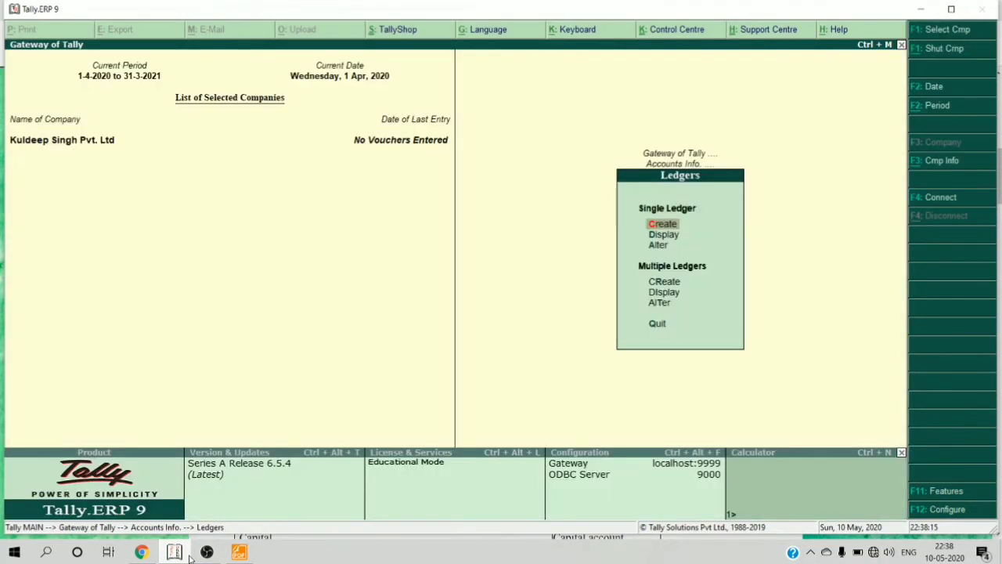
{"action": "key", "text": "Escape"}
{"action": "key", "text": "Escape"}
{"action": "key", "text": "Down"}
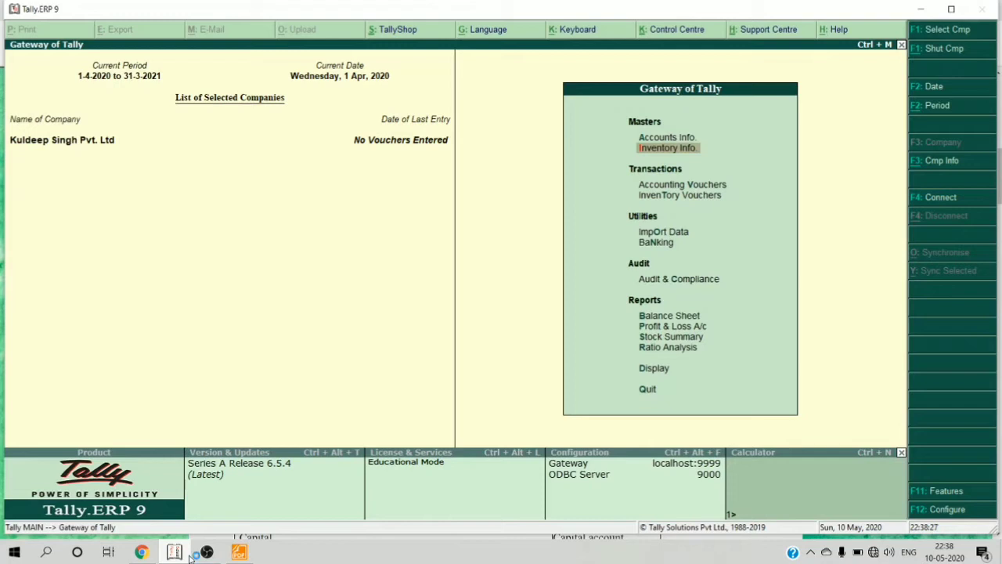
{"action": "key", "text": "Up"}
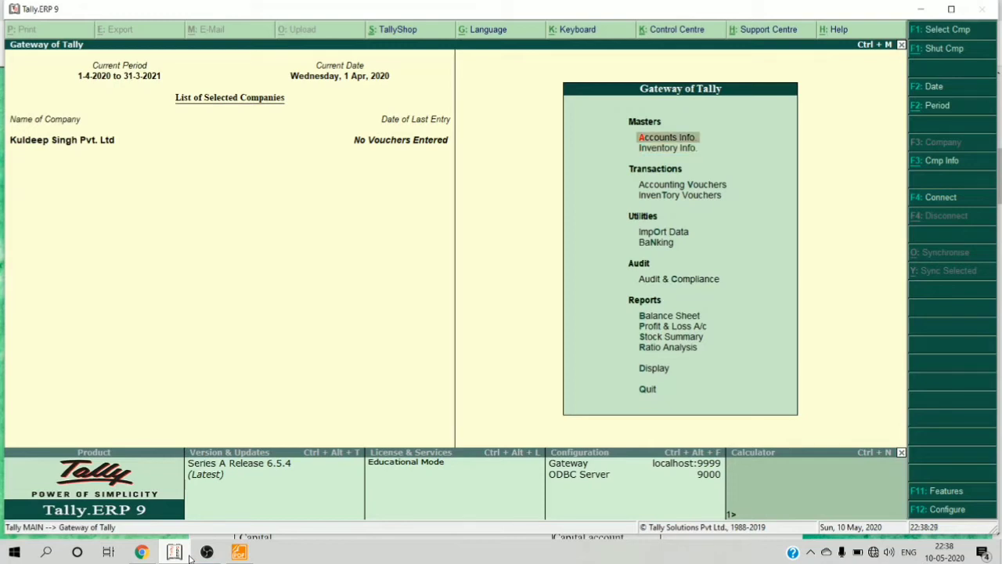
{"action": "key", "text": "Down"}
{"action": "key", "text": "Up"}
{"action": "key", "text": "Return"}
{"action": "key", "text": "Down"}
{"action": "key", "text": "Return"}
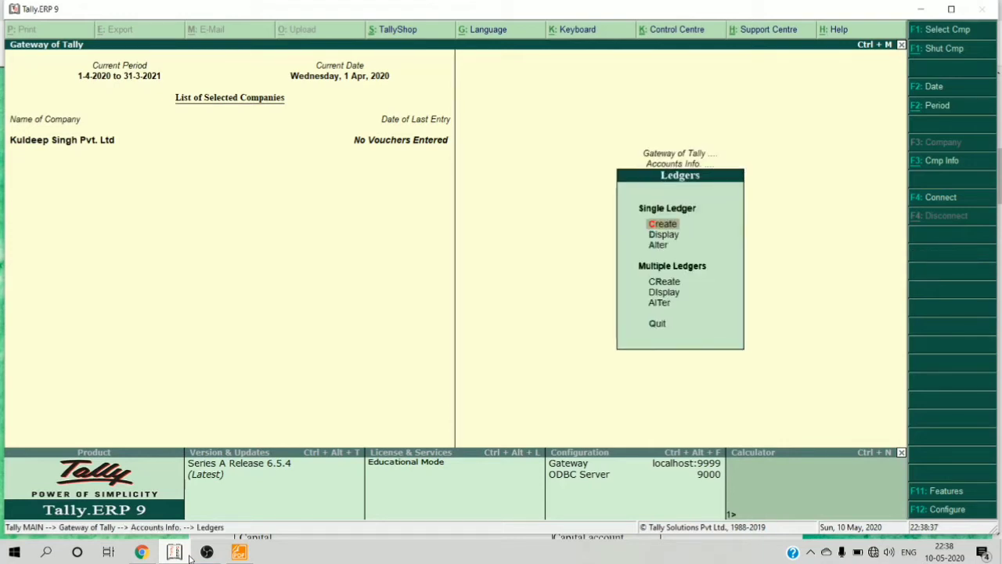
{"action": "key", "text": "Return"}
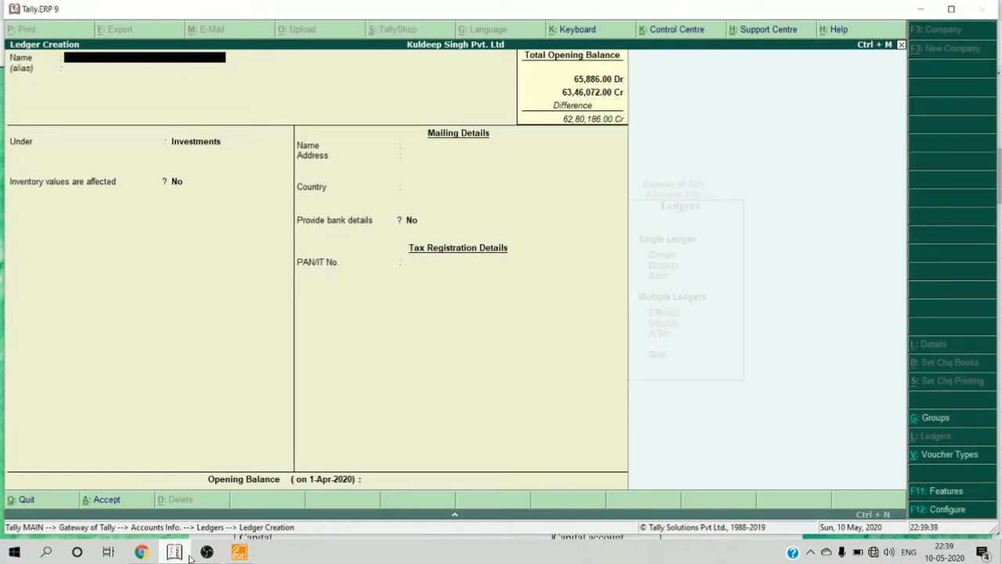
- Name the new ledger Ashutosh Sales Corporation and place it under Sundry Debtors
{"action": "type", "text": "Ashutosh Sales Corpor"}
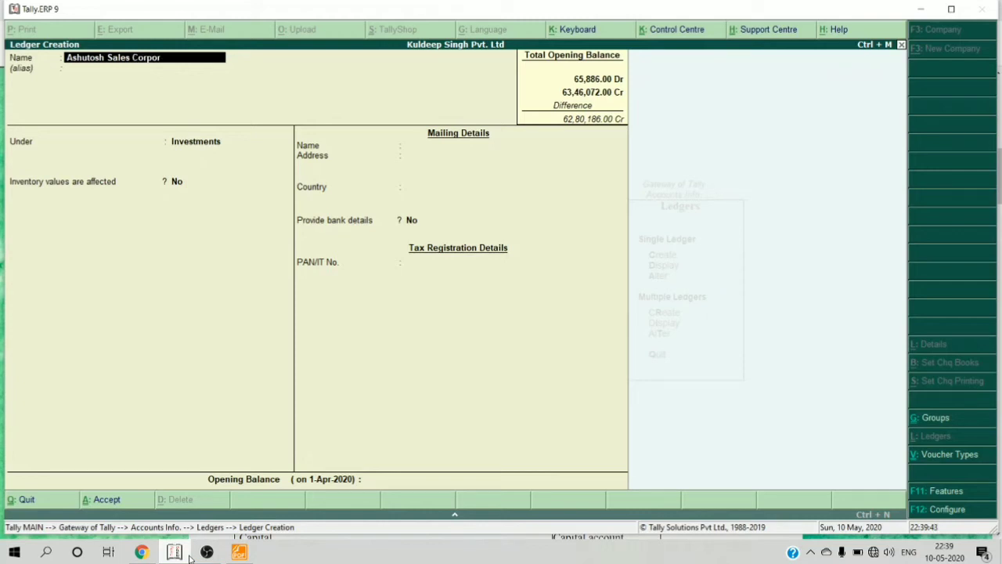
{"action": "type", "text": "ation"}
{"action": "key", "text": "Return"}
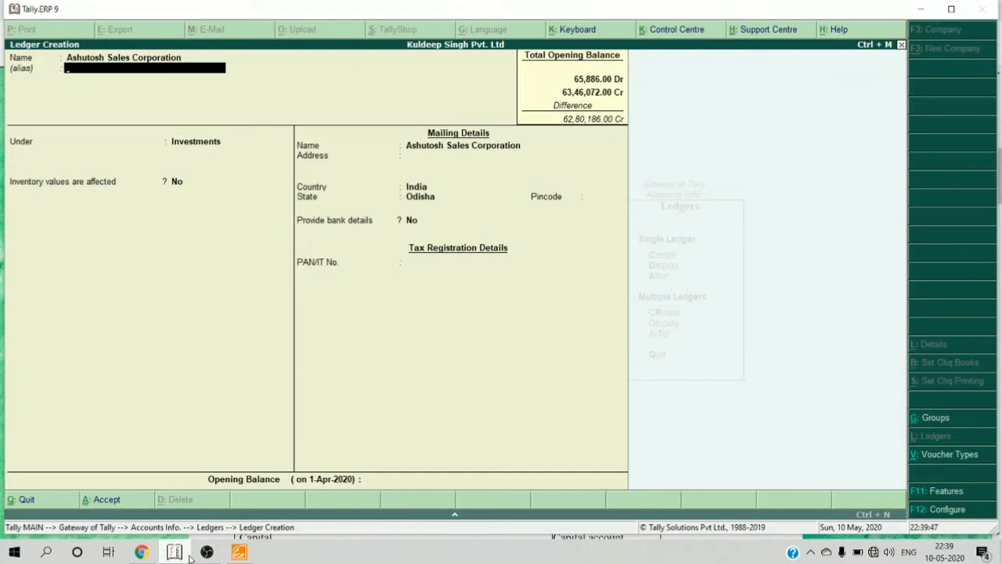
{"action": "key", "text": "Return"}
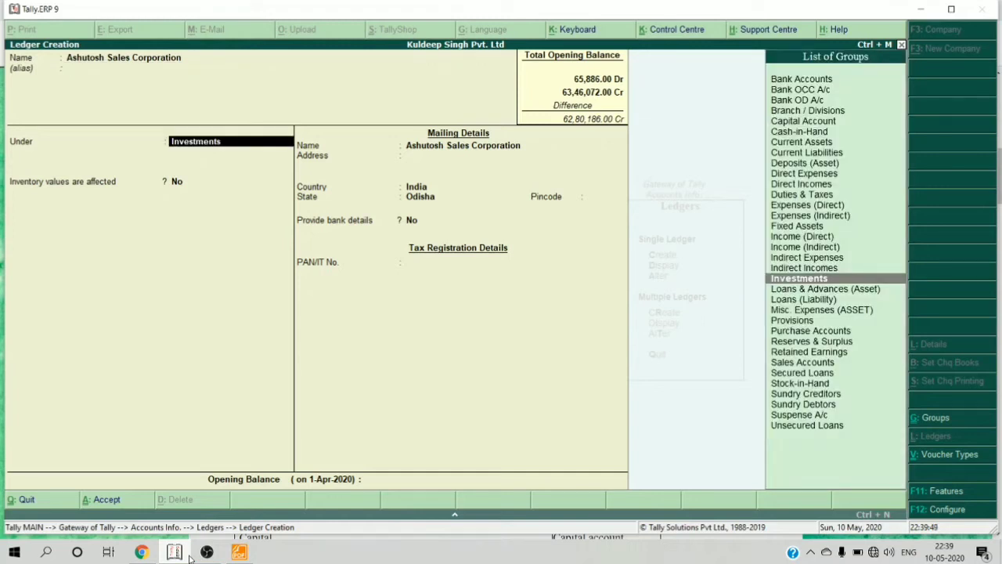
{"action": "type", "text": "debt"}
{"action": "key", "text": "Return"}
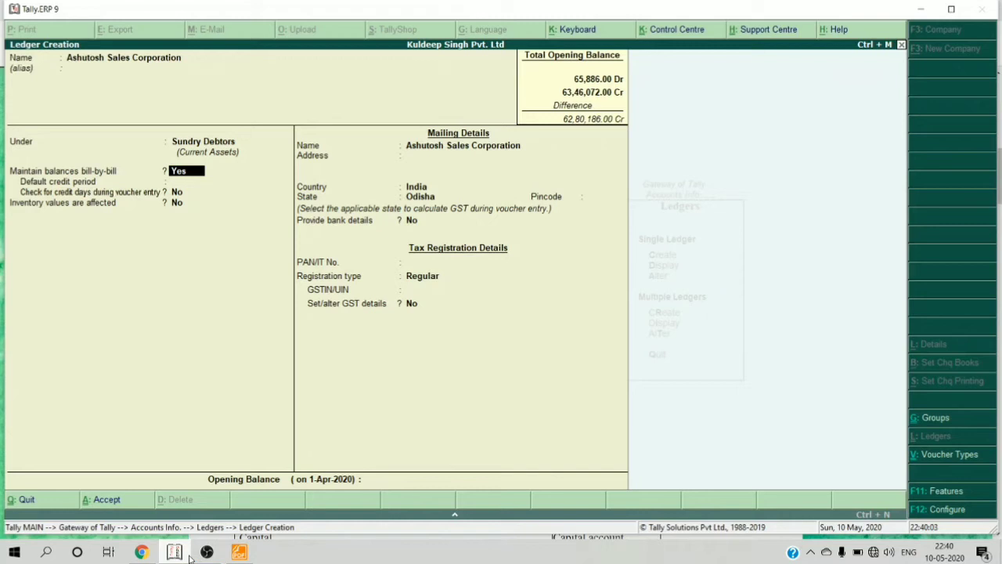
- Keep bill-by-bill balance tracking on with a 15-day default credit period
{"action": "key", "text": "Return"}
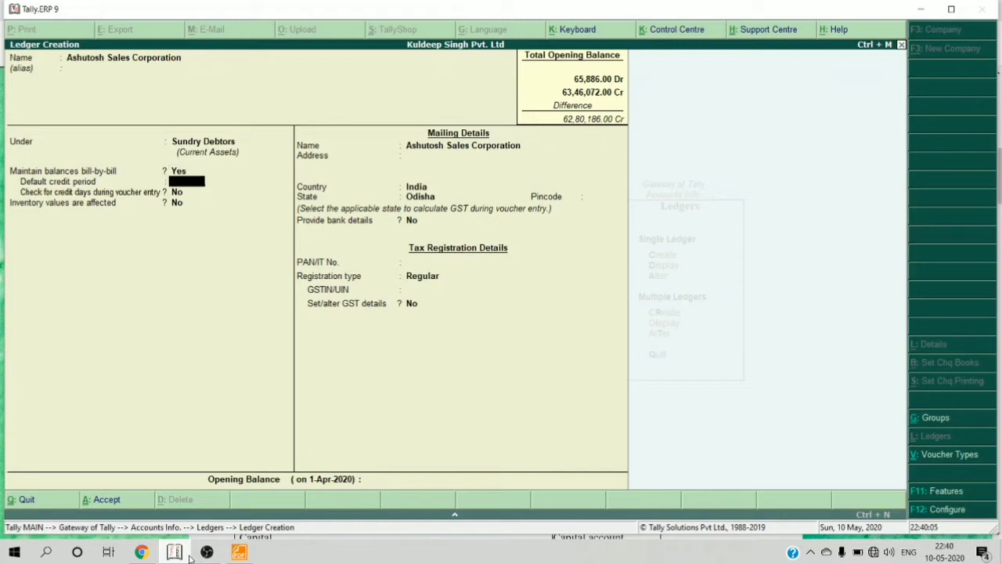
{"action": "type", "text": "15"}
{"action": "key", "text": "Return"}
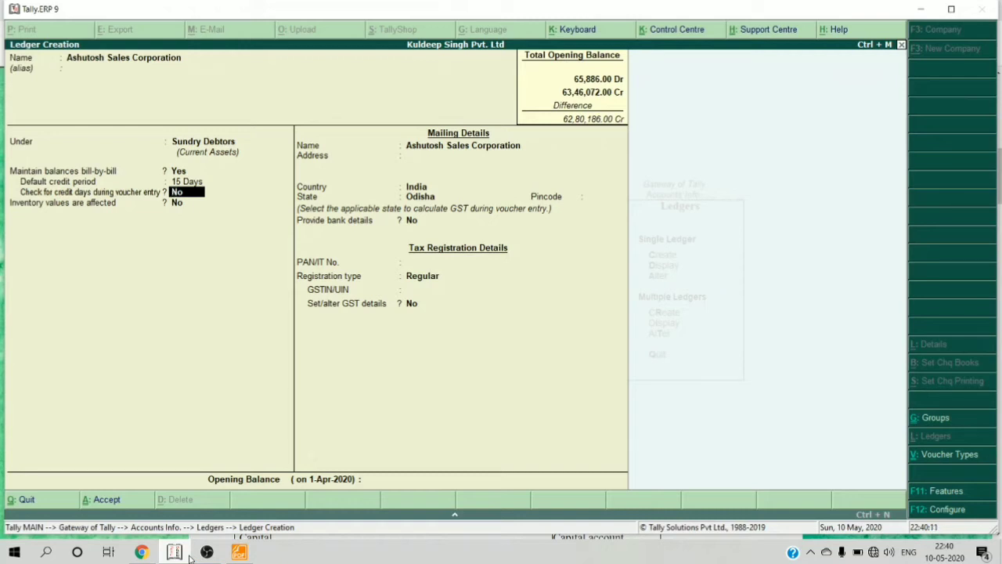
{"action": "key", "text": "Return"}
{"action": "key", "text": "Return"}
{"action": "key", "text": "Return"}
{"action": "key", "text": "Return"}
{"action": "key", "text": "Return"}
{"action": "key", "text": "Return"}
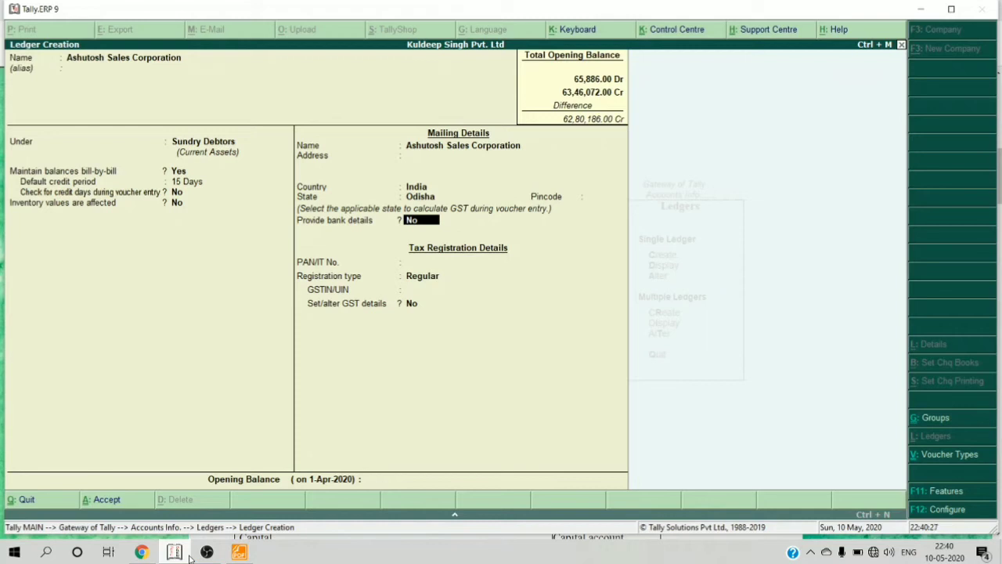
{"action": "key", "text": "F12"}
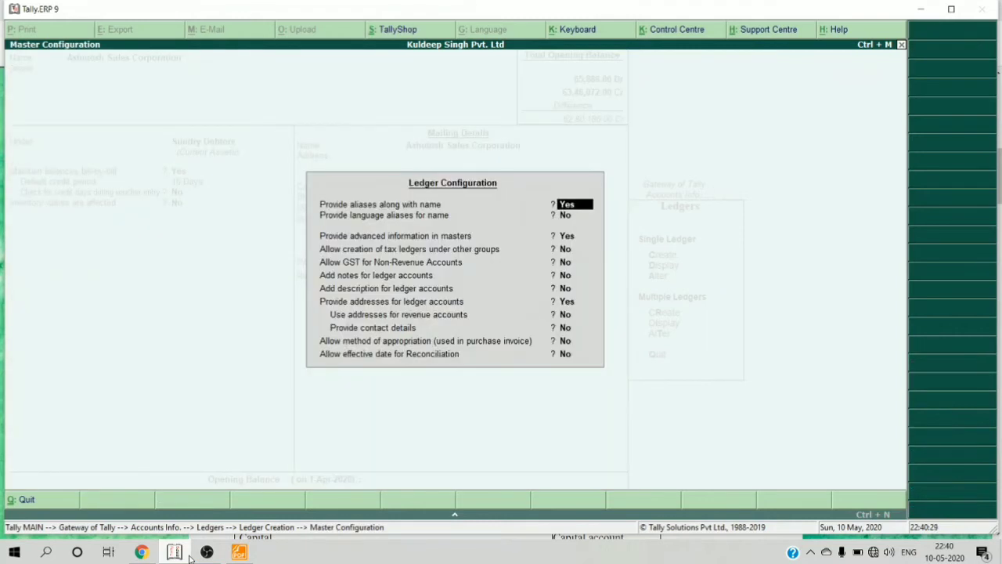
- Set Provide contact details to Yes in Ledger Configuration and return to the ledger
{"action": "key", "text": "Return"}
{"action": "key", "text": "Return"}
{"action": "key", "text": "Return"}
{"action": "key", "text": "Return"}
{"action": "key", "text": "Return"}
{"action": "key", "text": "Return"}
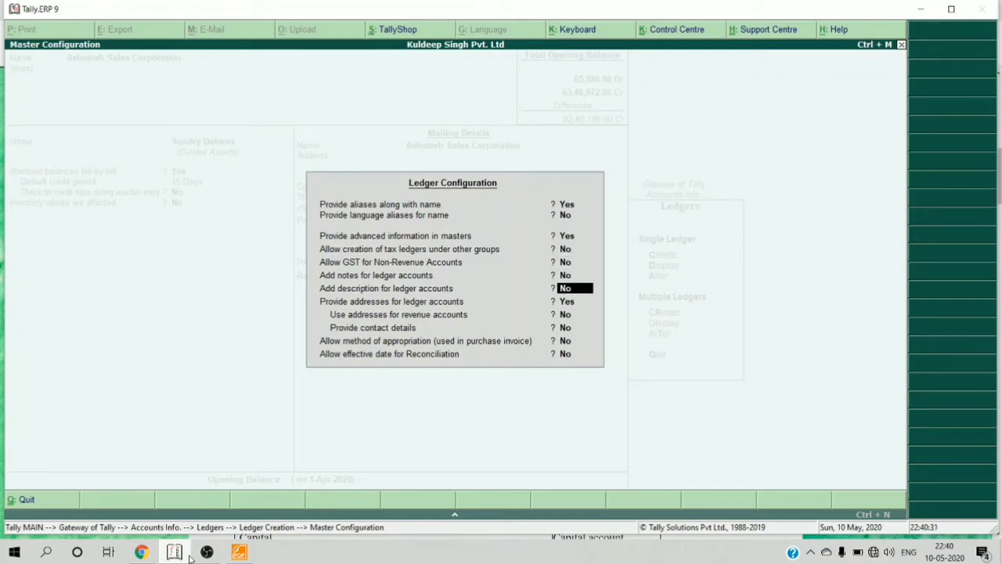
{"action": "key", "text": "Return"}
{"action": "key", "text": "Return"}
{"action": "key", "text": "Return"}
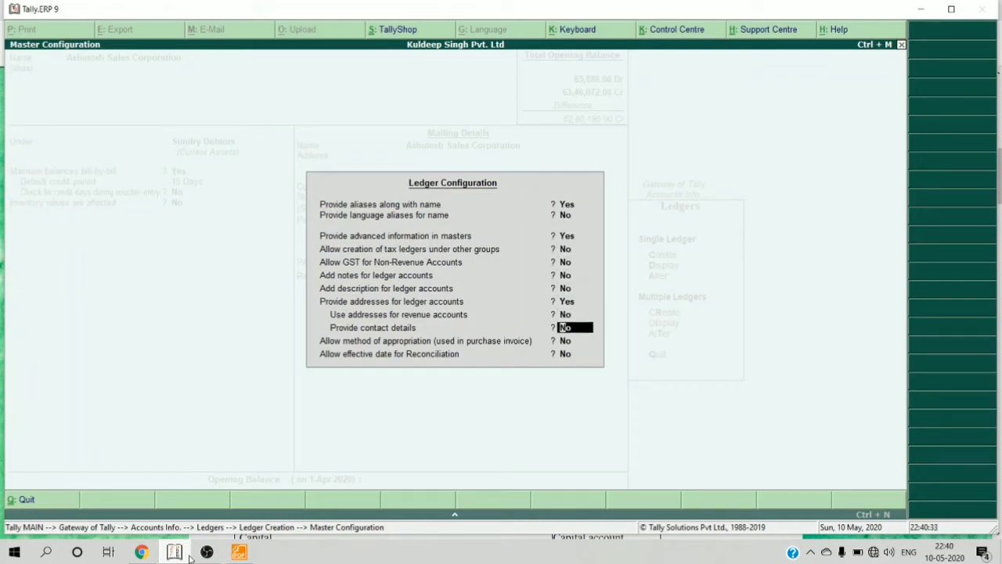
{"action": "type", "text": "y"}
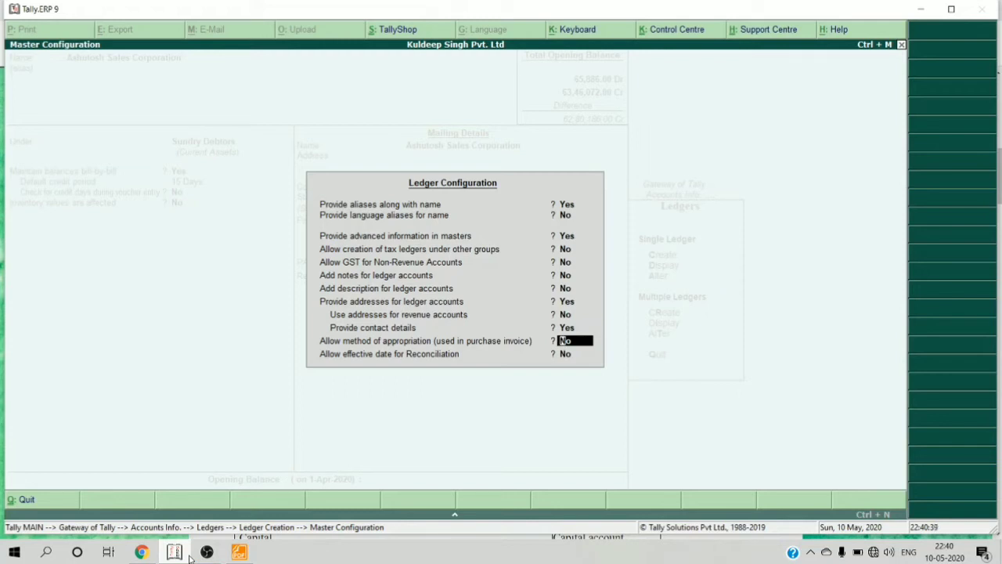
{"action": "key", "text": "Return"}
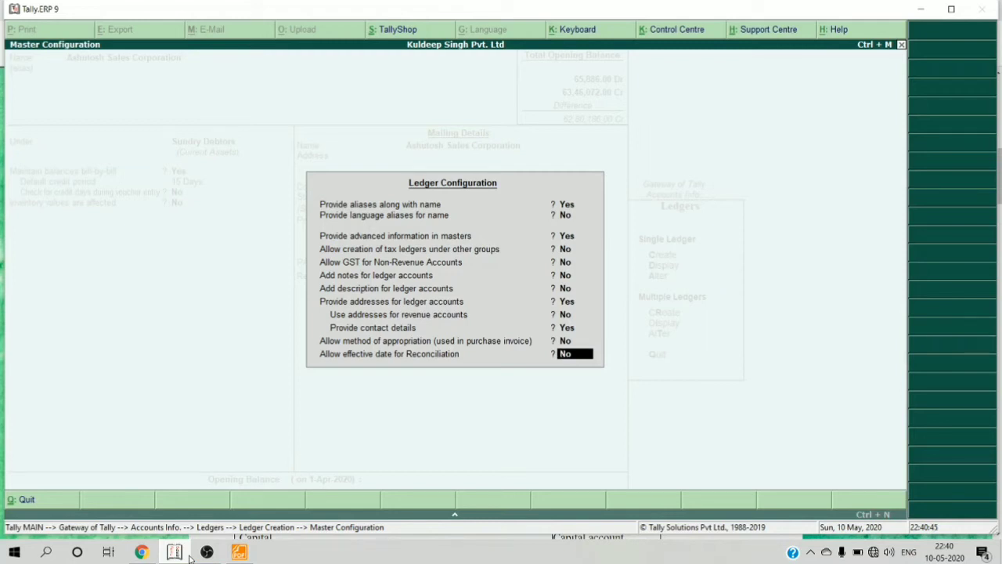
{"action": "key", "text": "Return"}
{"action": "key", "text": "Return"}
{"action": "key", "text": "Return"}
{"action": "key", "text": "Return"}
{"action": "key", "text": "Return"}
{"action": "key", "text": "Return"}
{"action": "key", "text": "Return"}
{"action": "key", "text": "Return"}
{"action": "key", "text": "Return"}
{"action": "key", "text": "Return"}
{"action": "key", "text": "Return"}
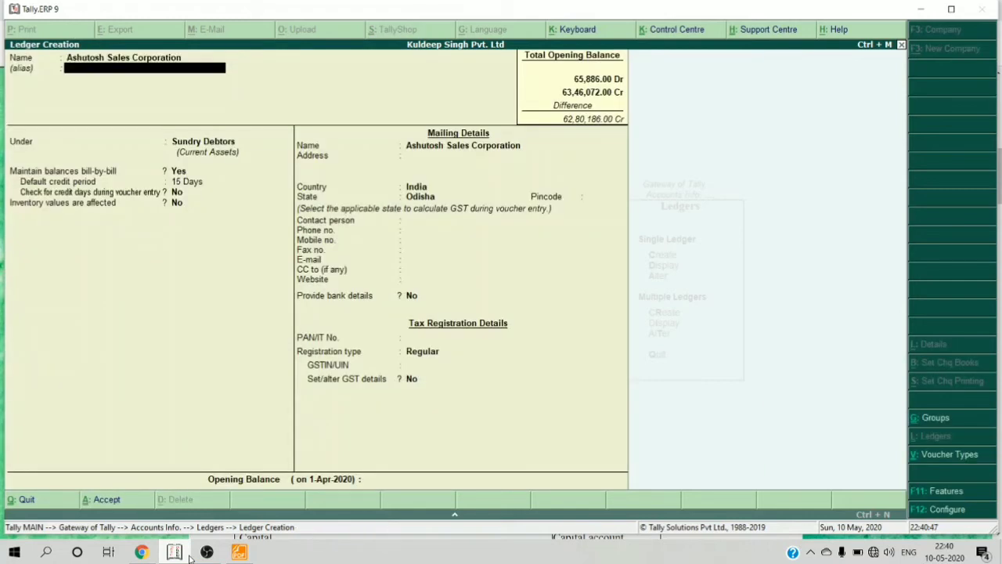
- Enter Cuttack as the Ashutosh Sales Corporation address, keeping state Odisha
{"action": "key", "text": "Return"}
{"action": "key", "text": "Return"}
{"action": "key", "text": "Return"}
{"action": "key", "text": "Return"}
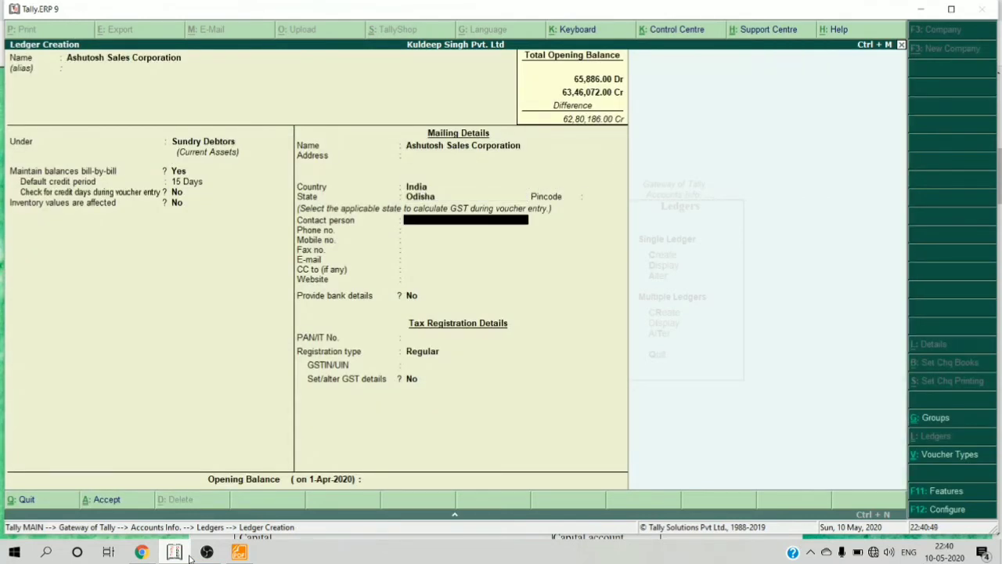
{"action": "key", "text": "Return"}
{"action": "key", "text": "Return"}
{"action": "key", "text": "Return"}
{"action": "key", "text": "Return"}
{"action": "key", "text": "Return"}
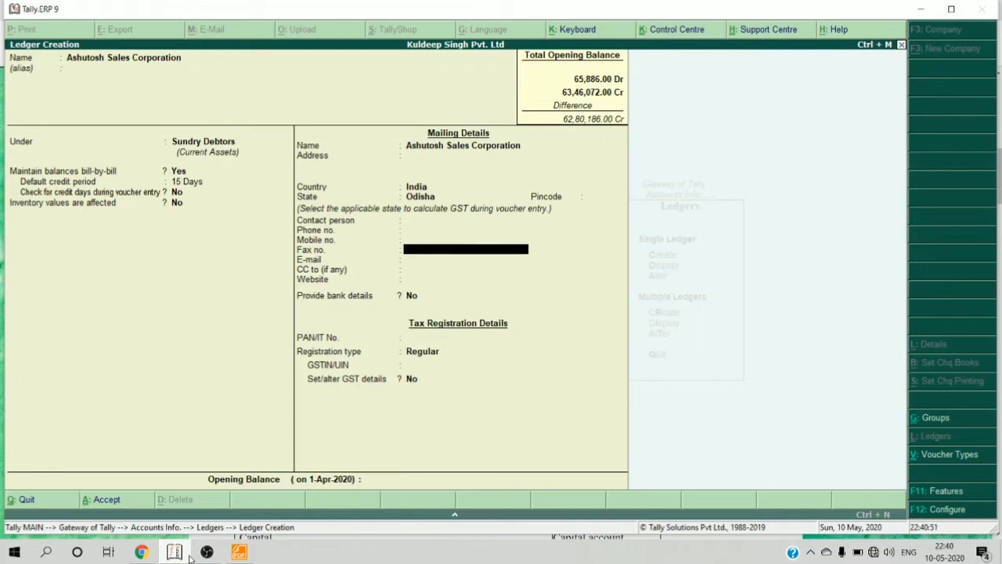
{"action": "key", "text": "Up"}
{"action": "key", "text": "Up"}
{"action": "key", "text": "Up"}
{"action": "key", "text": "Up"}
{"action": "key", "text": "Up"}
{"action": "key", "text": "Up"}
{"action": "key", "text": "Up"}
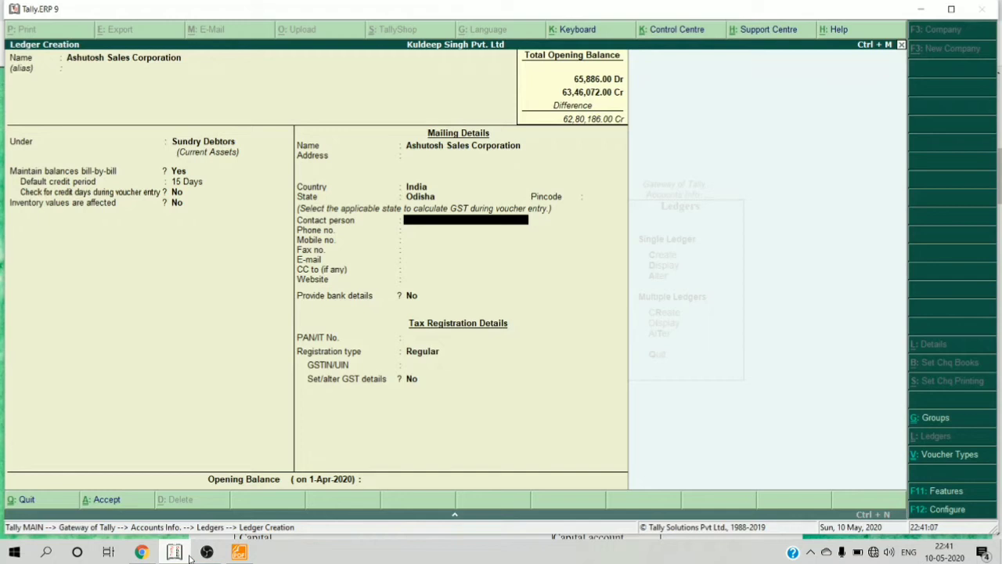
{"action": "key", "text": "Up"}
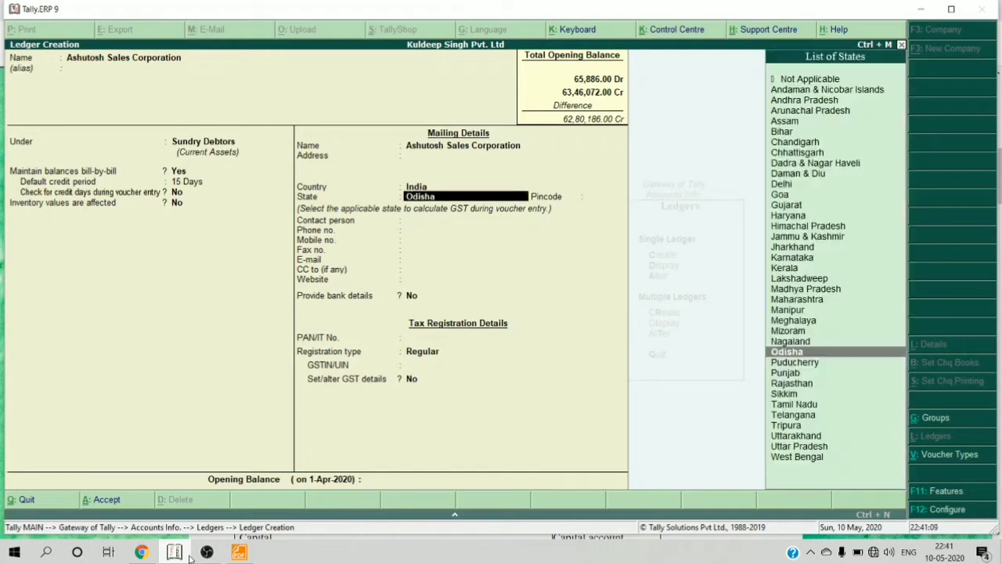
{"action": "key", "text": "Up"}
{"action": "key", "text": "Up"}
{"action": "type", "text": "Cu"}
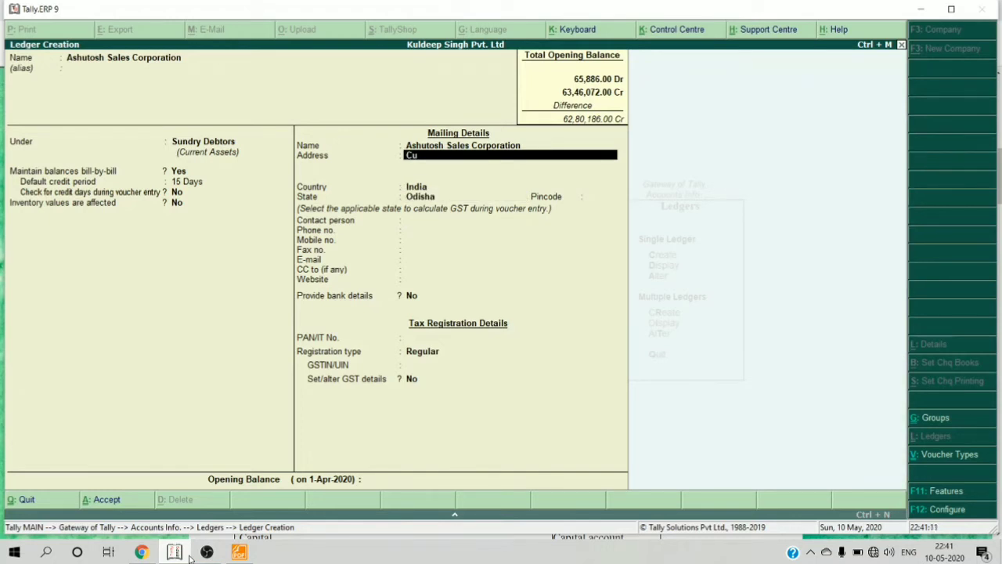
{"action": "type", "text": "ttack"}
{"action": "key", "text": "Return"}
{"action": "key", "text": "Return"}
{"action": "key", "text": "Return"}
{"action": "key", "text": "Return"}
{"action": "key", "text": "Return"}
{"action": "key", "text": "Return"}
{"action": "key", "text": "Return"}
{"action": "key", "text": "Return"}
{"action": "key", "text": "Return"}
{"action": "key", "text": "Return"}
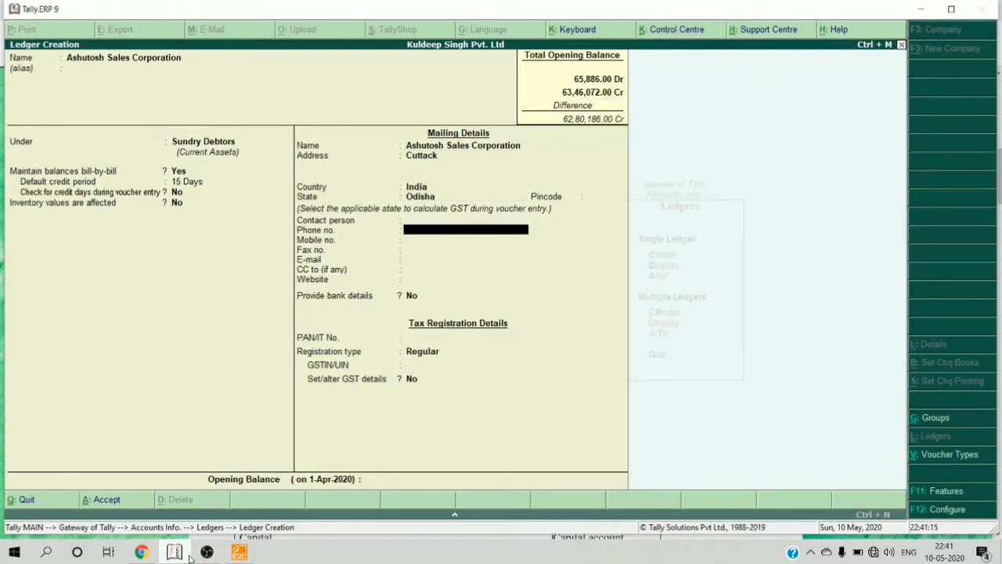
{"action": "key", "text": "Return"}
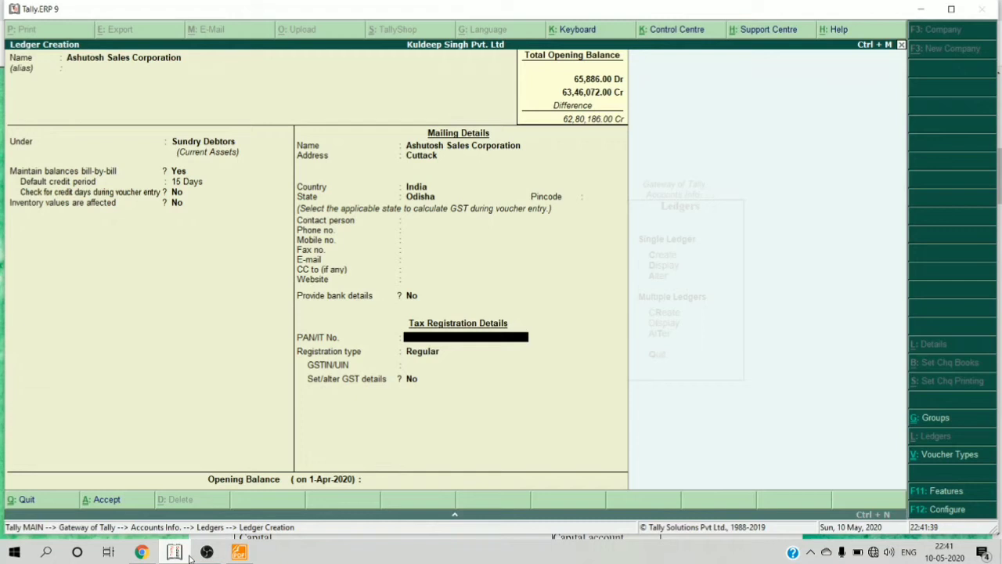
- Enter the ledger's PAN and GSTIN under Regular registration, dismissing the GSTIN warning
{"action": "key", "text": "Return"}
{"action": "key", "text": "Return"}
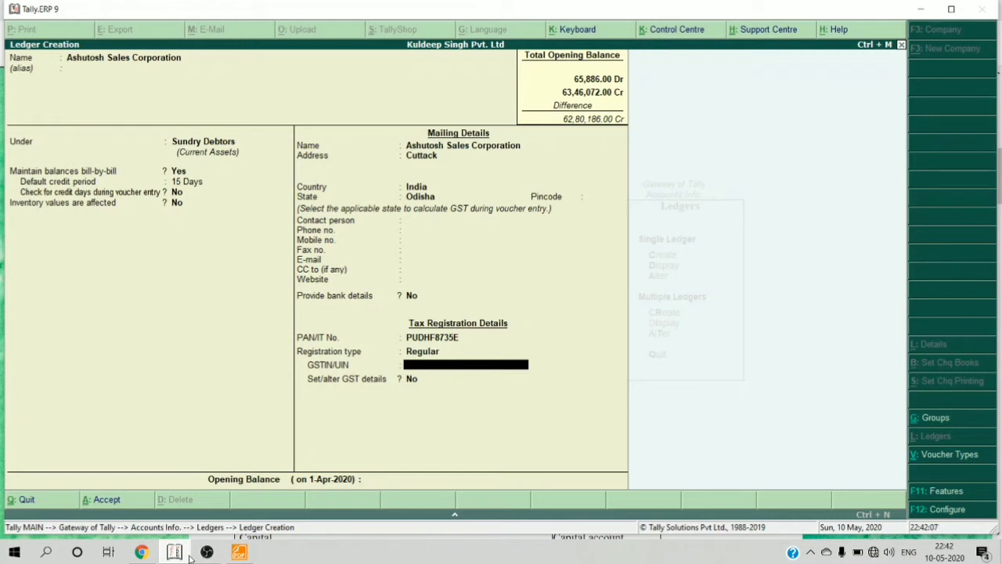
{"action": "type", "text": "21"}
{"action": "key", "text": "ctrl+alt+v"}
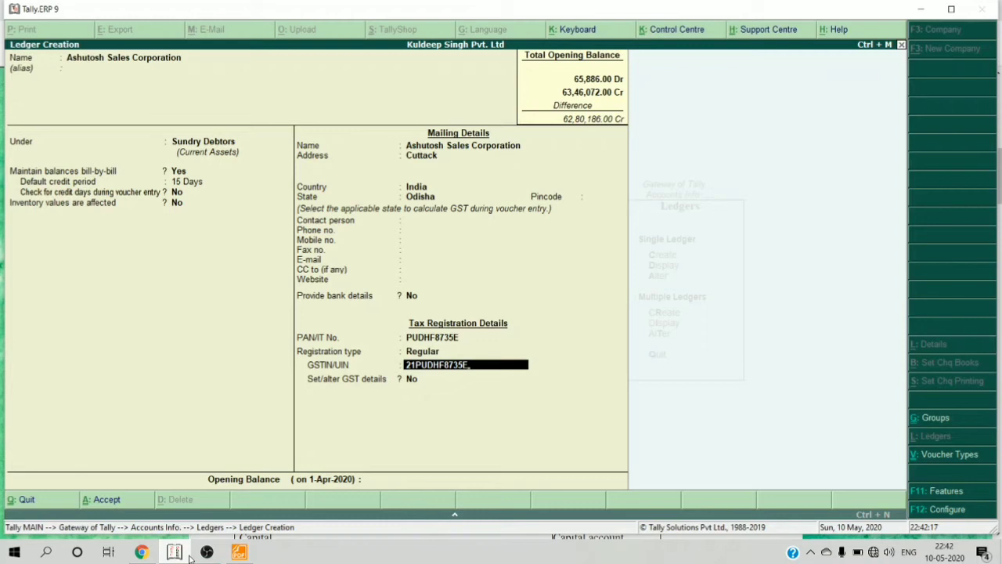
{"action": "type", "text": "1CC"}
{"action": "key", "text": "Return"}
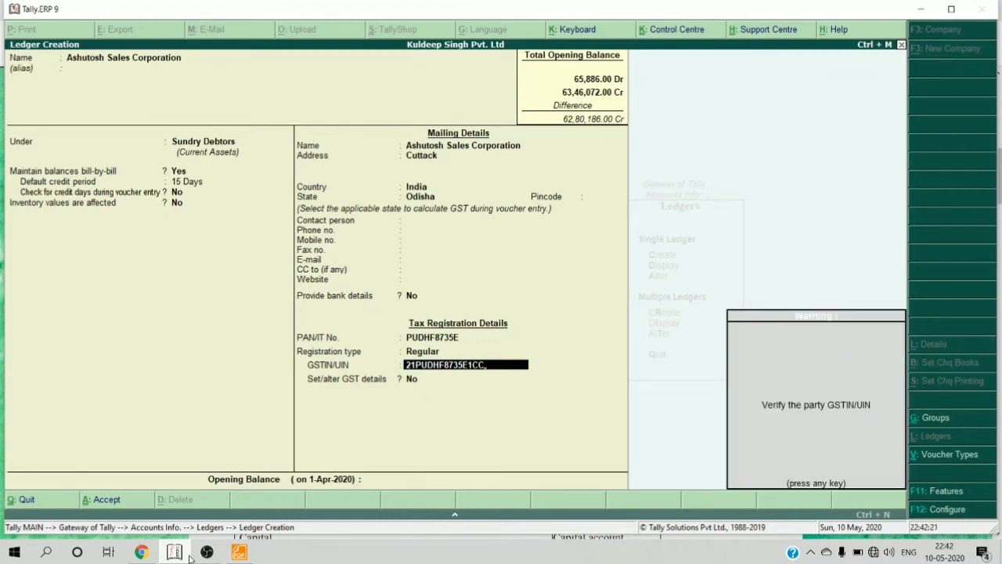
{"action": "key", "text": "Return"}
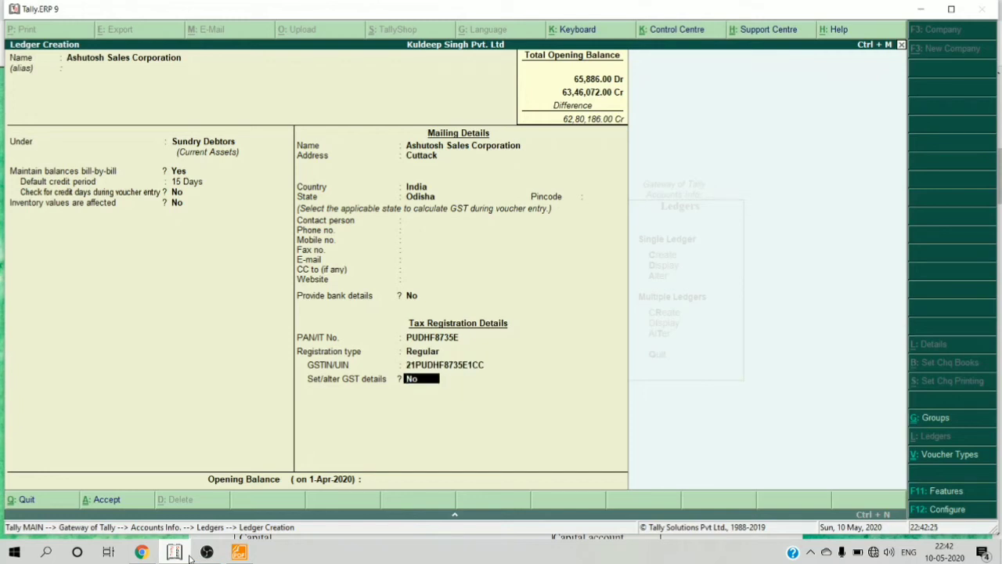
{"action": "key", "text": "Return"}
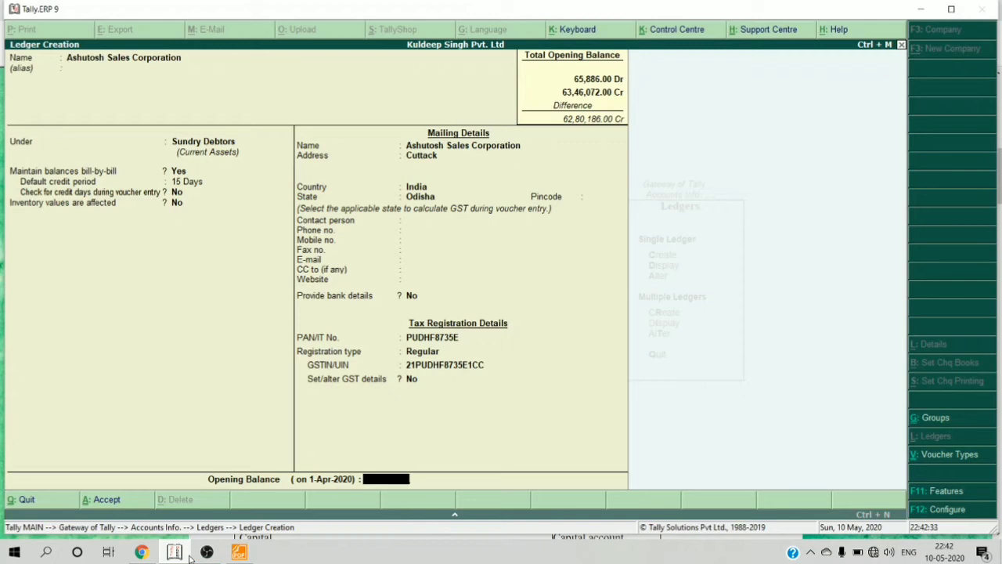
- Enter a 13,372.00 Dr opening balance for Ashutosh Sales Corporation
{"action": "type", "text": "3372"}
{"action": "key", "text": "Return"}
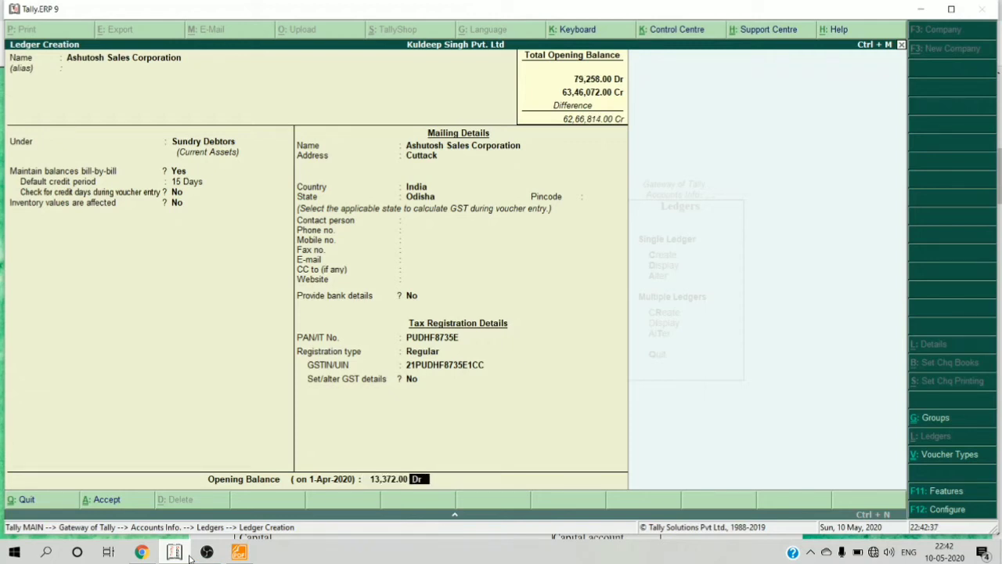
{"action": "key", "text": "Return"}
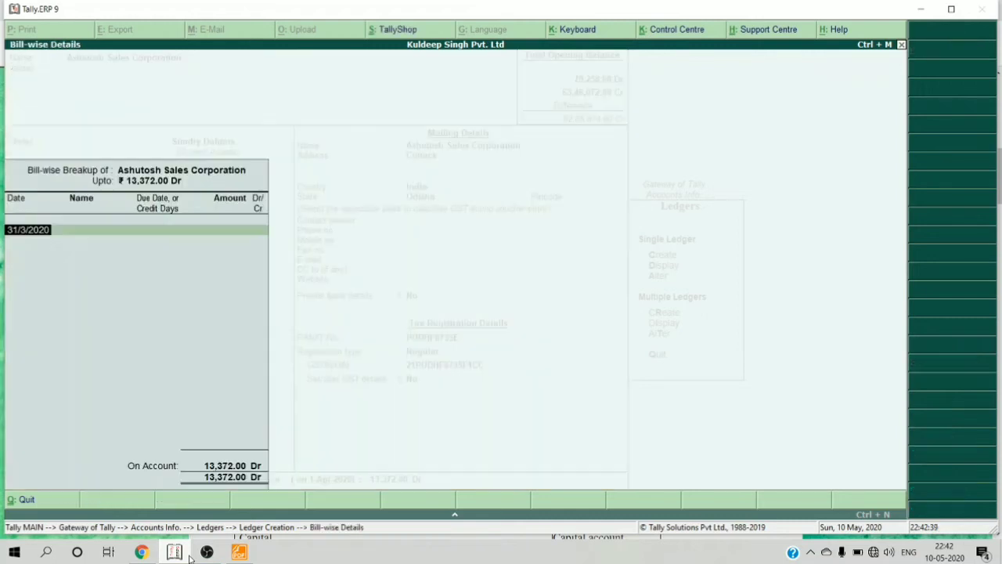
{"action": "key", "text": "Return"}
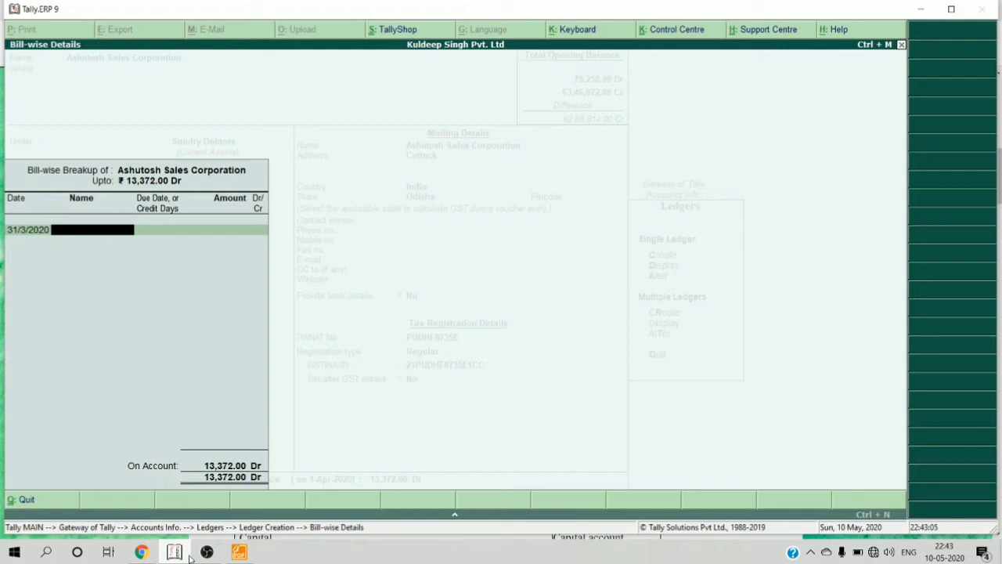
- Split it into bills 85 (12,000) and 87 (1,372) dated 31/3/2020, then save the ledger
{"action": "type", "text": "85"}
{"action": "key", "text": "Return"}
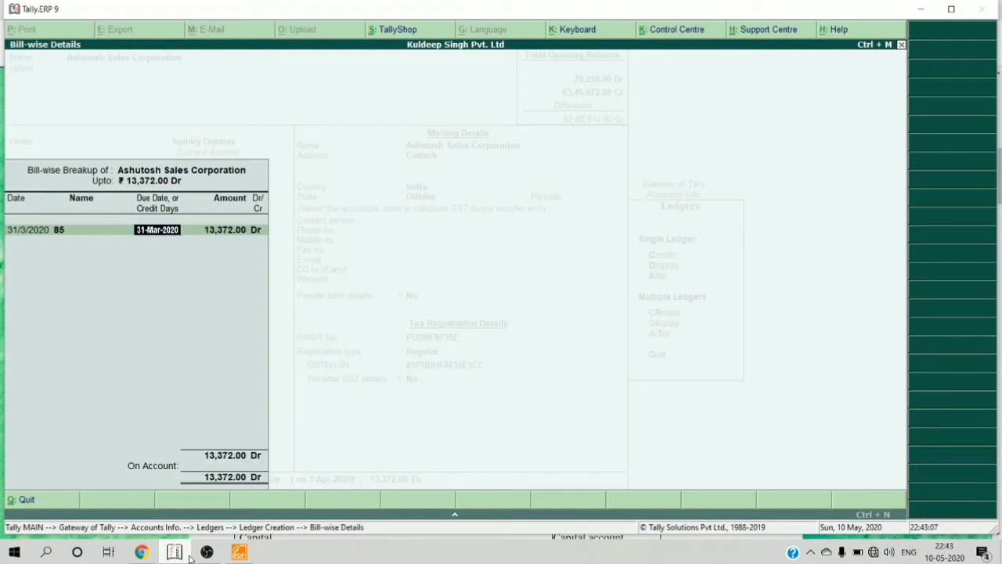
{"action": "key", "text": "Return"}
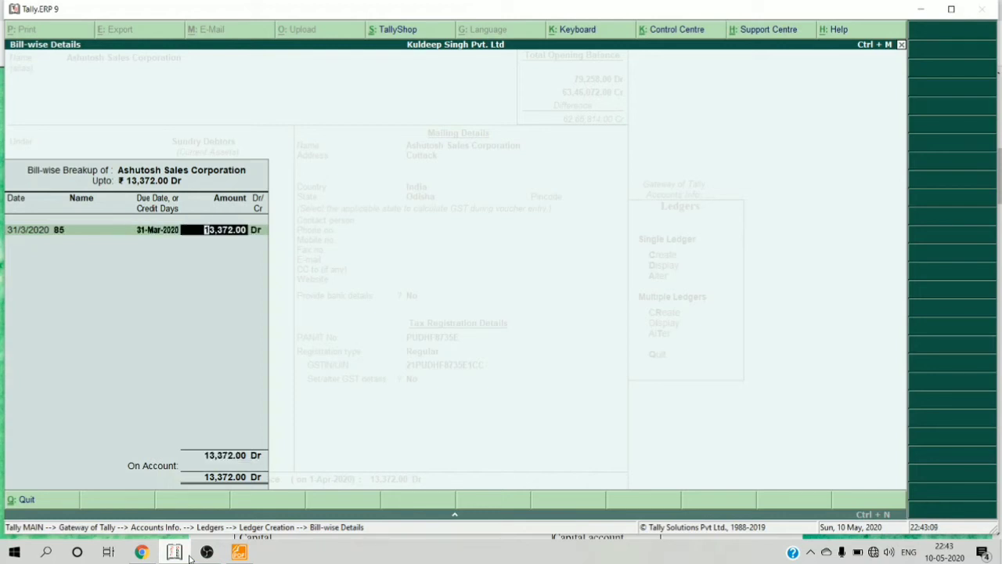
{"action": "type", "text": "12000"}
{"action": "key", "text": "Return"}
{"action": "key", "text": "Return"}
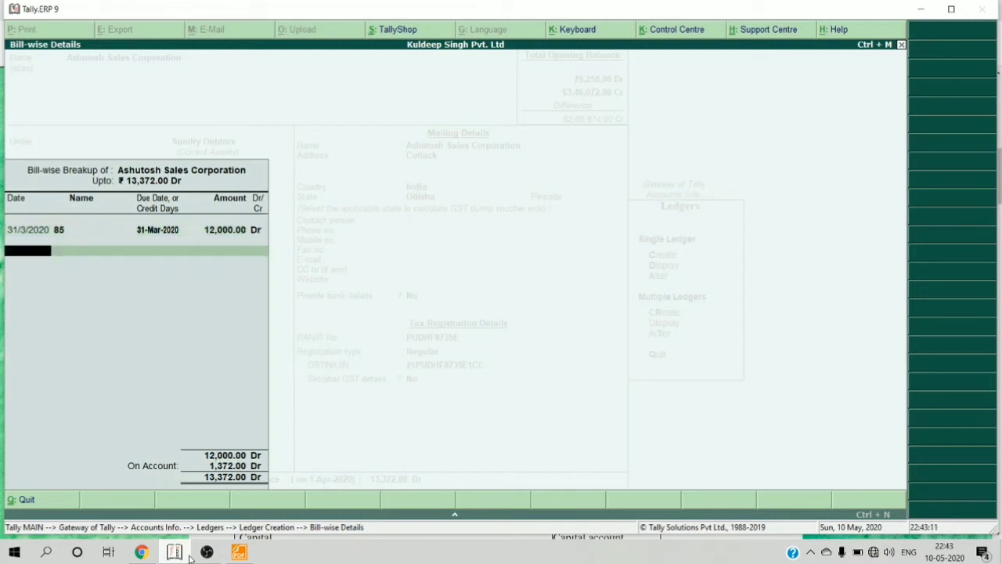
{"action": "type", "text": "31/3/2020"}
{"action": "key", "text": "Return"}
{"action": "type", "text": "87"}
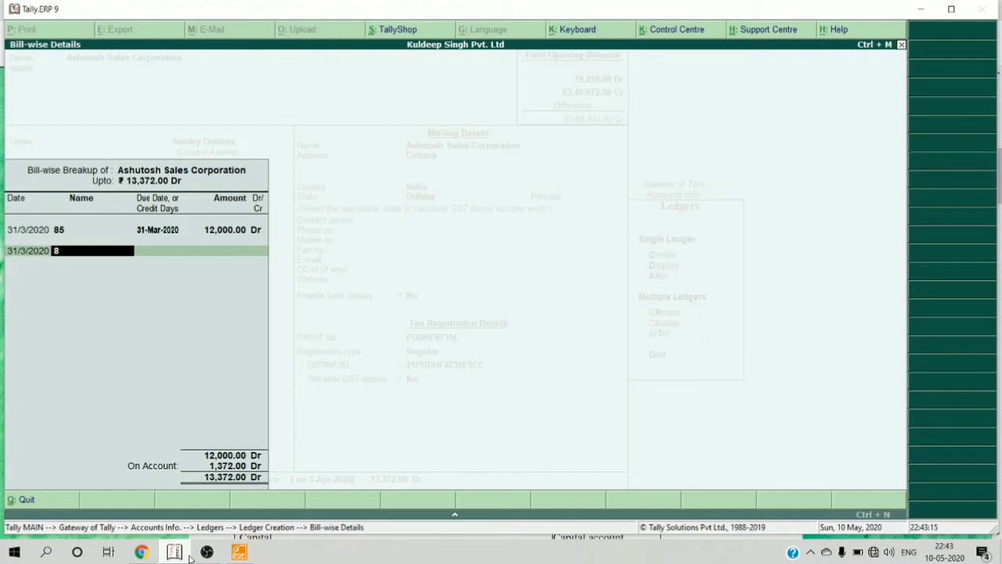
{"action": "key", "text": "Return"}
{"action": "key", "text": "Return"}
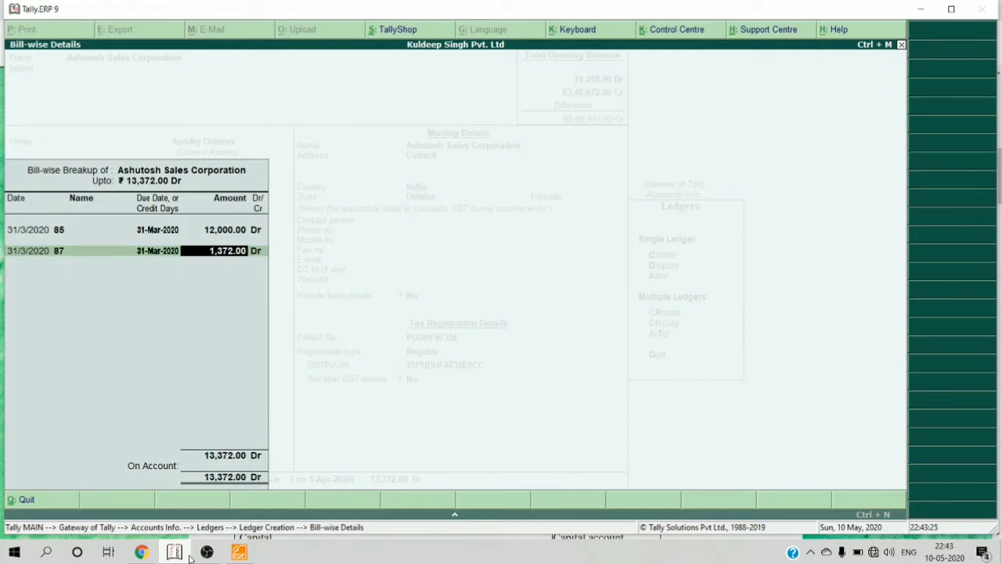
{"action": "key", "text": "Return"}
{"action": "key", "text": "Return"}
{"action": "key", "text": "Return"}
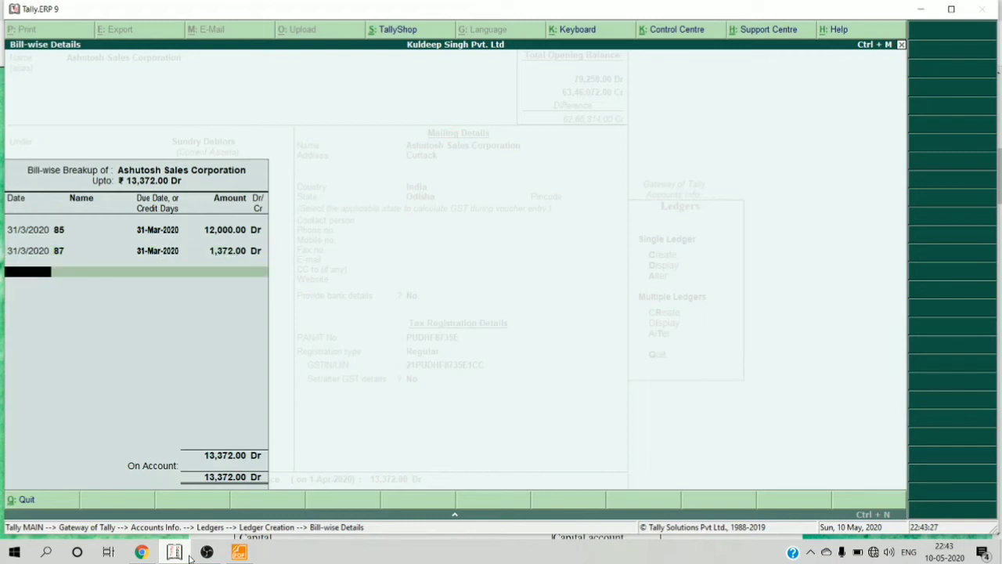
{"action": "key", "text": "Return"}
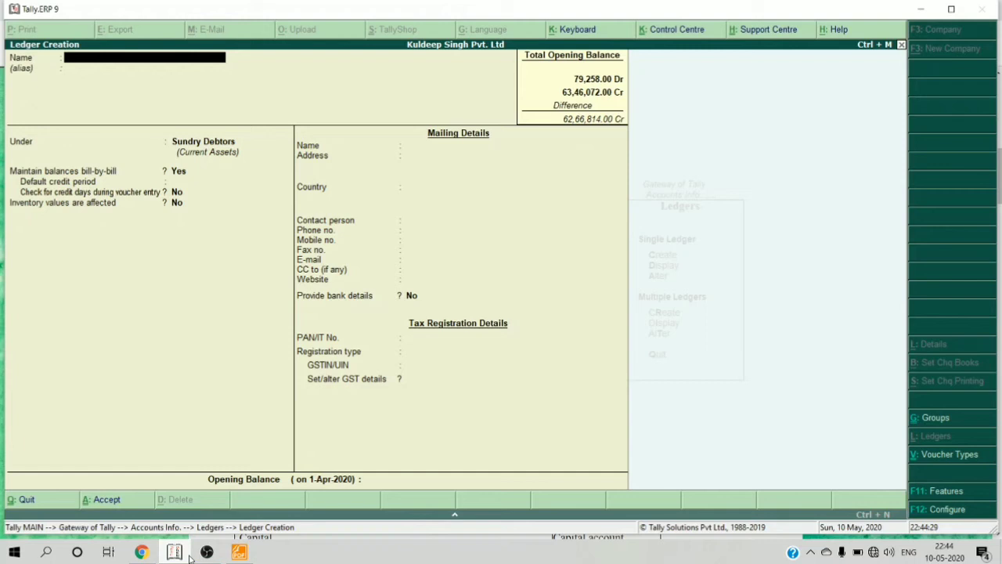
- Quit the blank ledger form and browse the list of 14 existing ledgers
{"action": "key", "text": "Escape"}
{"action": "key", "text": "Return"}
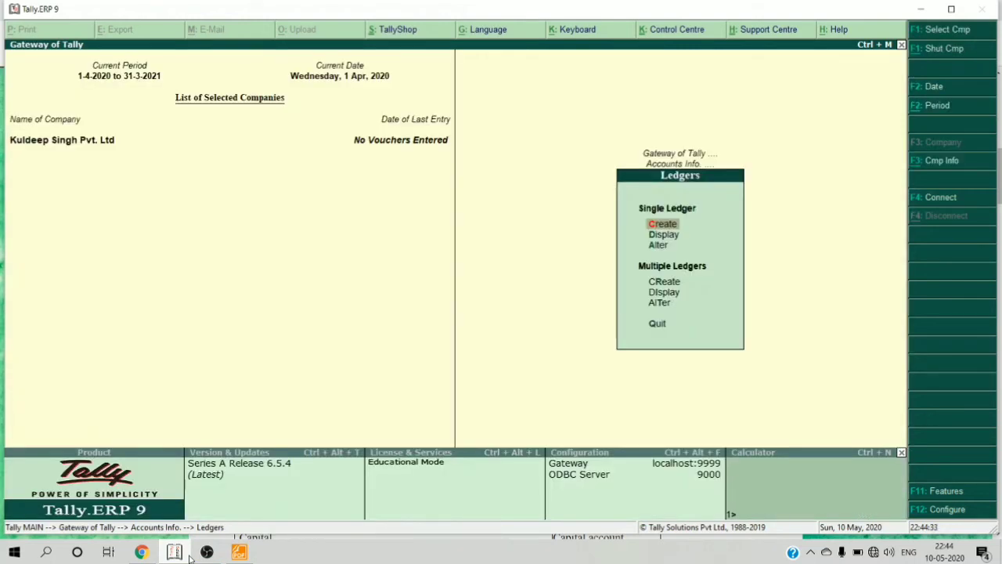
{"action": "key", "text": "Down"}
{"action": "key", "text": "Down"}
{"action": "key", "text": "Up"}
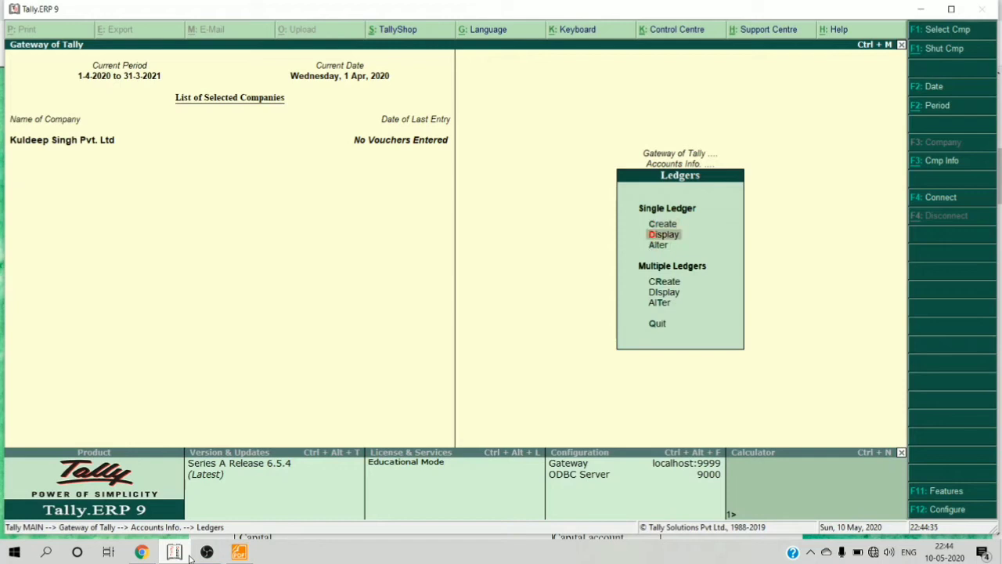
{"action": "key", "text": "Return"}
{"action": "key", "text": "Down"}
{"action": "key", "text": "Down"}
{"action": "key", "text": "Down"}
{"action": "key", "text": "Down"}
{"action": "key", "text": "Down"}
{"action": "key", "text": "Down"}
{"action": "key", "text": "Down"}
{"action": "key", "text": "Down"}
{"action": "key", "text": "Down"}
{"action": "key", "text": "Down"}
{"action": "key", "text": "Down"}
{"action": "key", "text": "Down"}
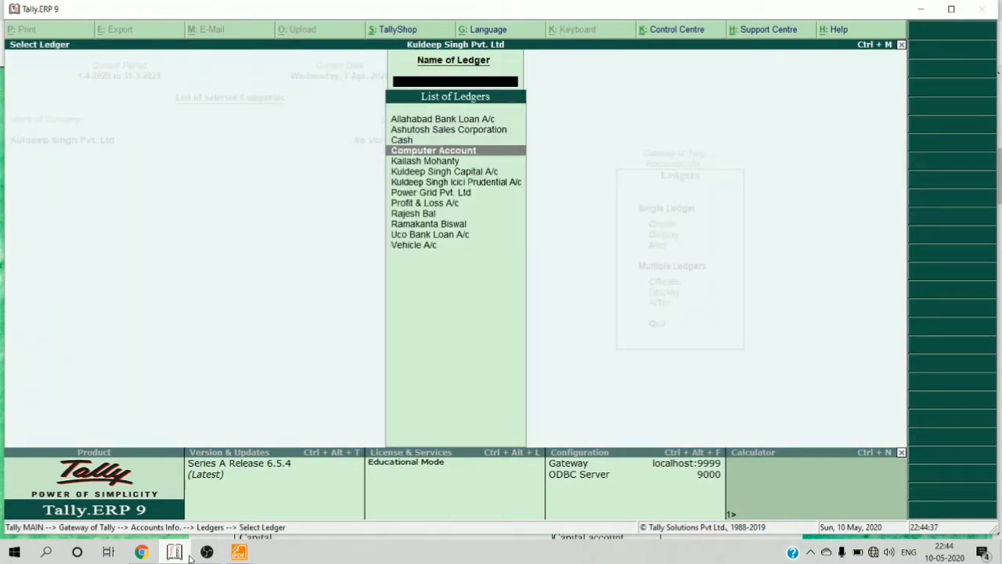
{"action": "key", "text": "Up"}
{"action": "key", "text": "Up"}
{"action": "key", "text": "Up"}
{"action": "key", "text": "Up"}
{"action": "key", "text": "Up"}
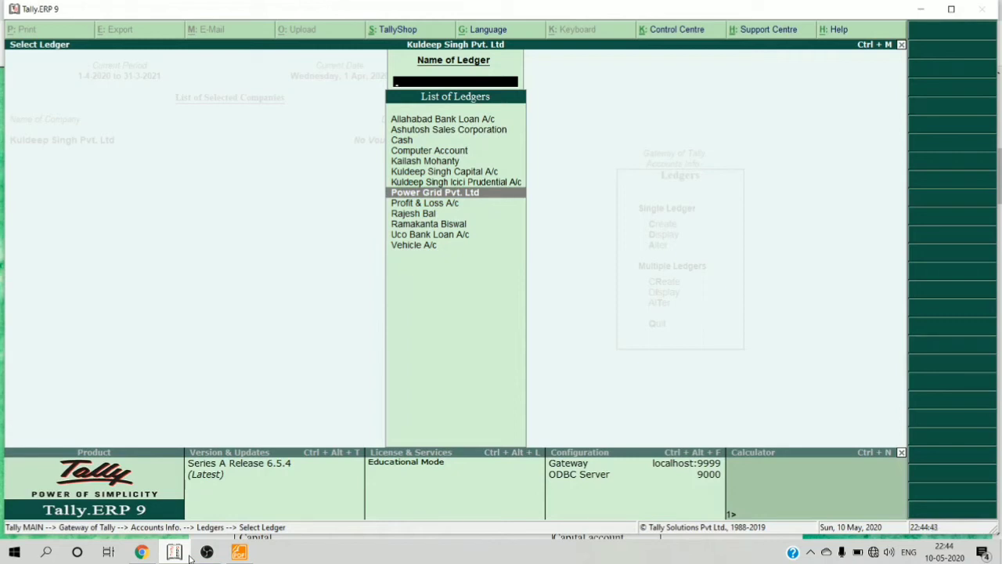
{"action": "key", "text": "Escape"}
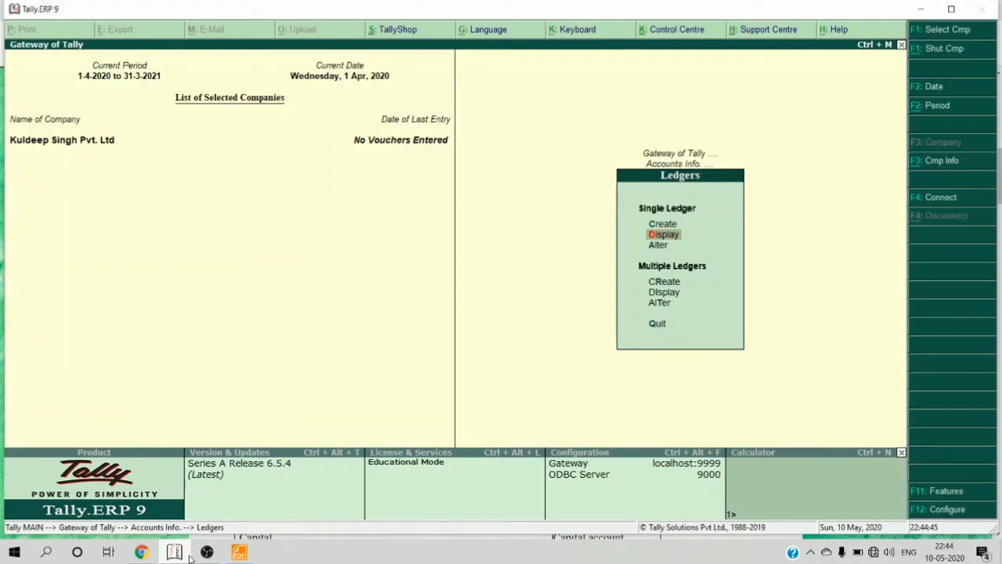
{"action": "key", "text": "Up"}
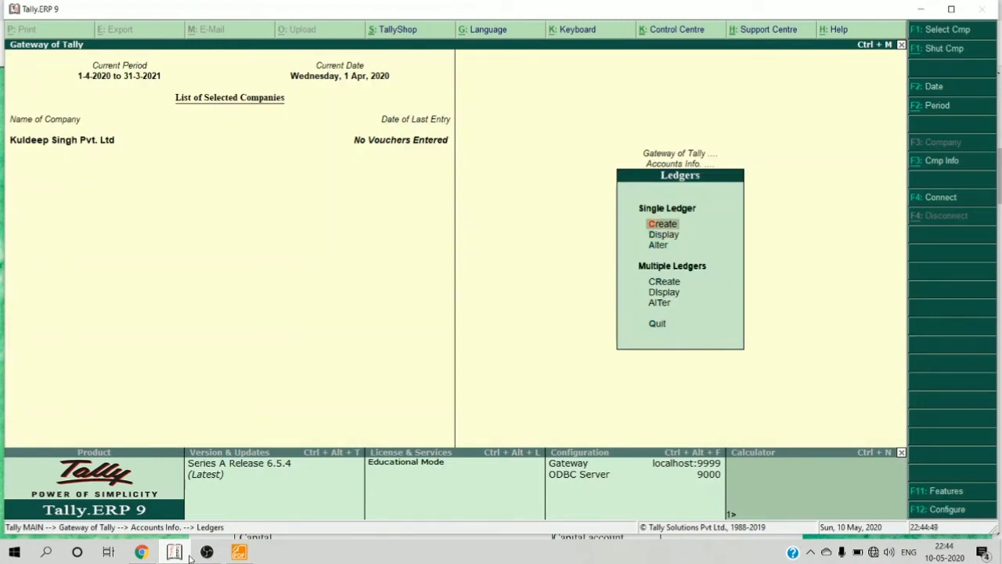
{"action": "key", "text": "Down"}
- Alter the Cash ledger to a 25,64,325.00 Dr opening balance and save it
{"action": "key", "text": "Down"}
{"action": "key", "text": "Return"}
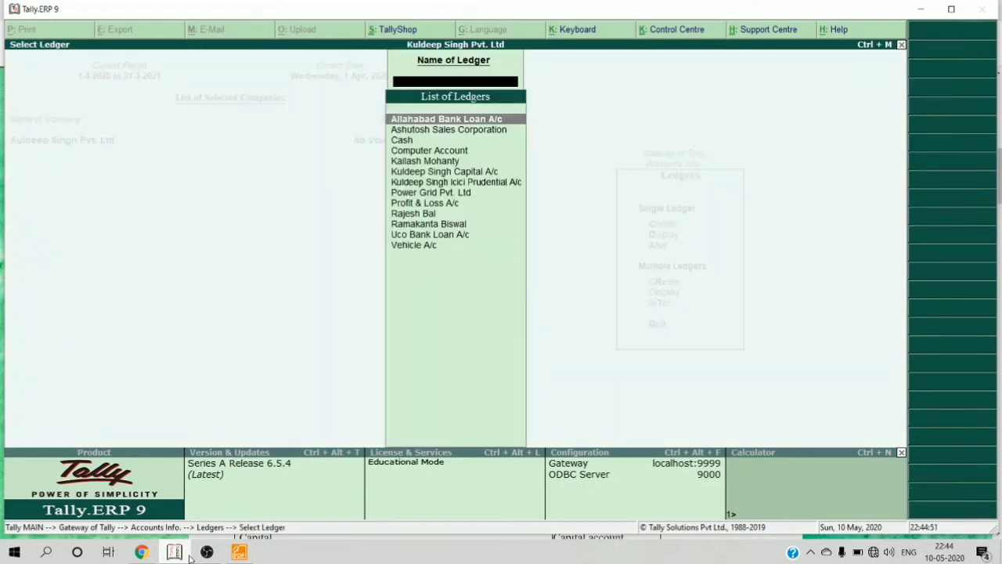
{"action": "key", "text": "Down"}
{"action": "key", "text": "Down"}
{"action": "key", "text": "Return"}
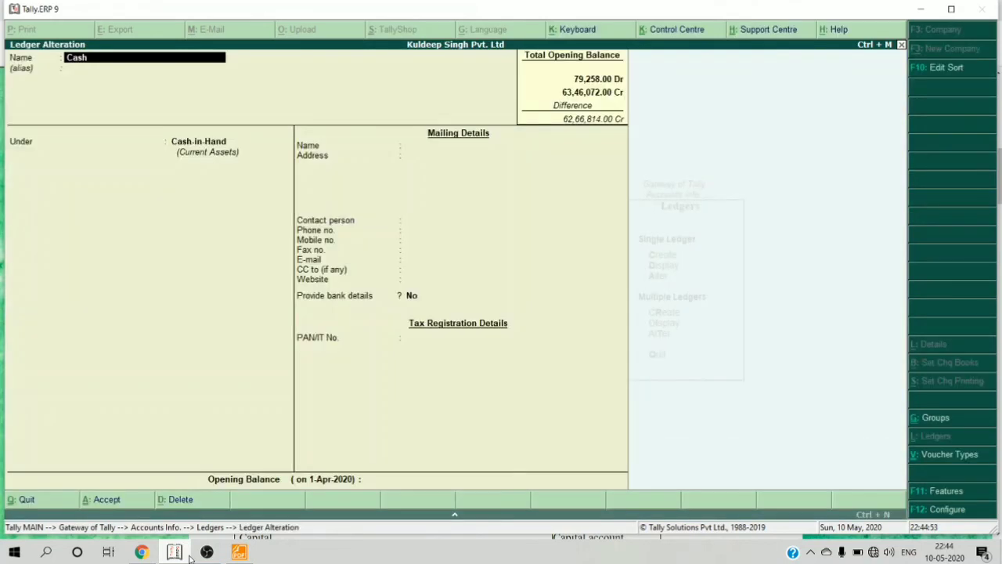
{"action": "key", "text": "Return"}
{"action": "key", "text": "Return"}
{"action": "key", "text": "Return"}
{"action": "key", "text": "Return"}
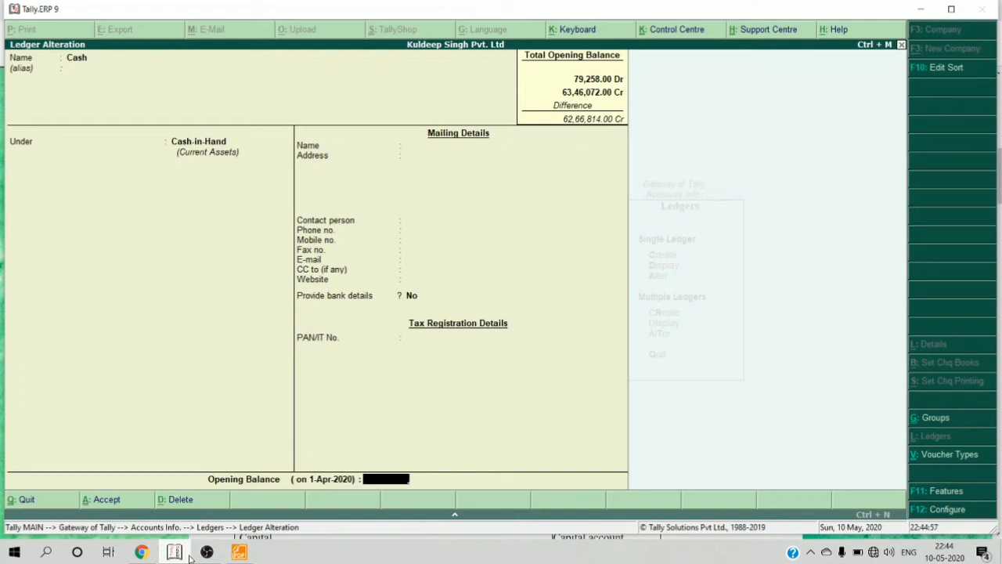
{"action": "type", "text": "2564325"}
{"action": "key", "text": "Return"}
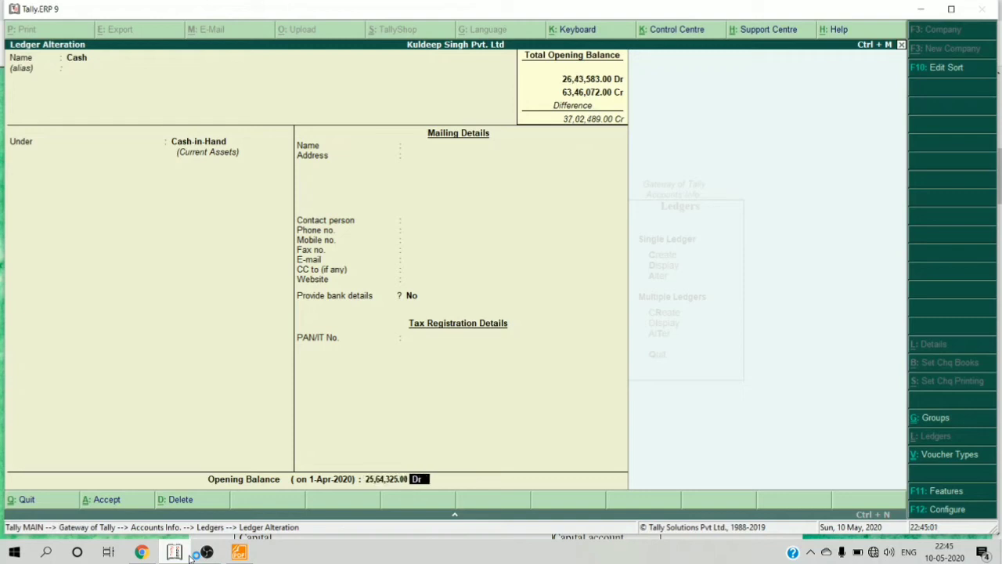
{"action": "key", "text": "Return"}
{"action": "key", "text": "Return"}
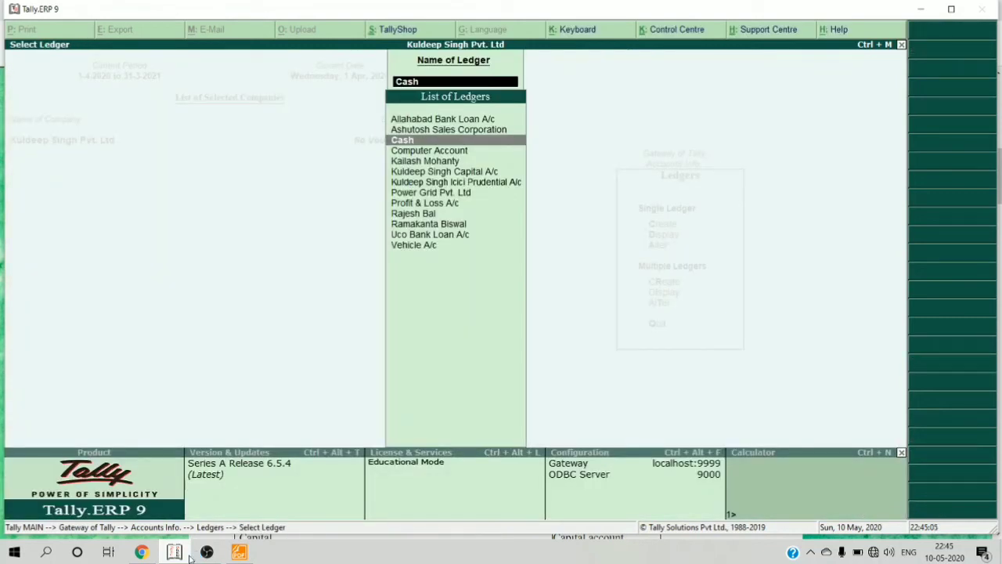
- Recheck the Cash ledger's balance, then return to the Ledgers menu
{"action": "key", "text": "Return"}
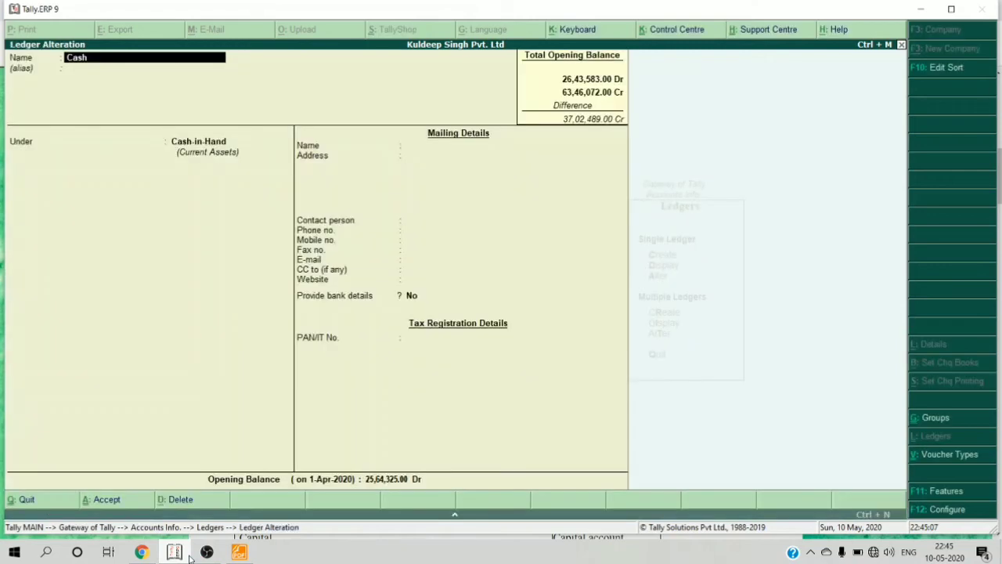
{"action": "key", "text": "Escape"}
{"action": "key", "text": "Escape"}
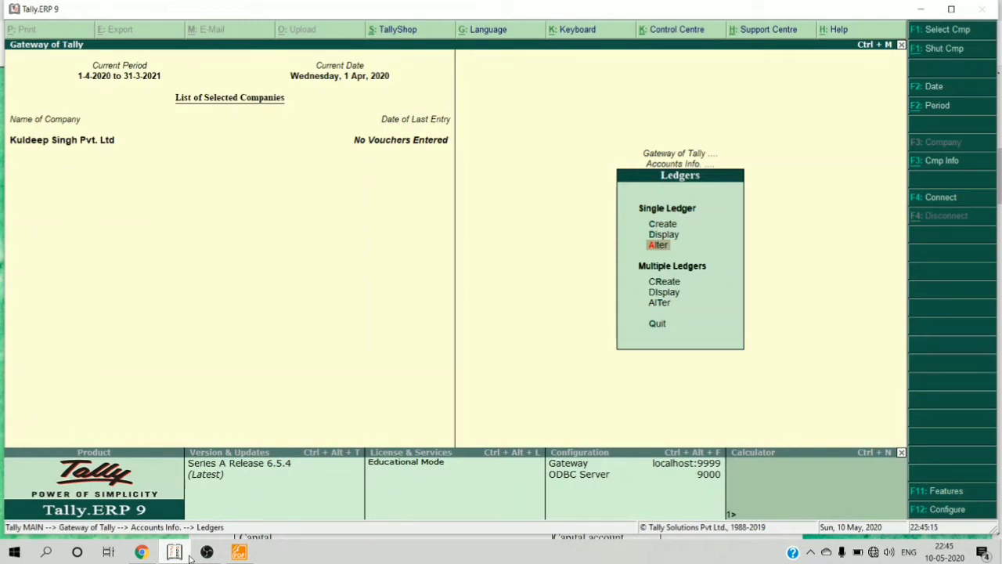
{"action": "key", "text": "Return"}
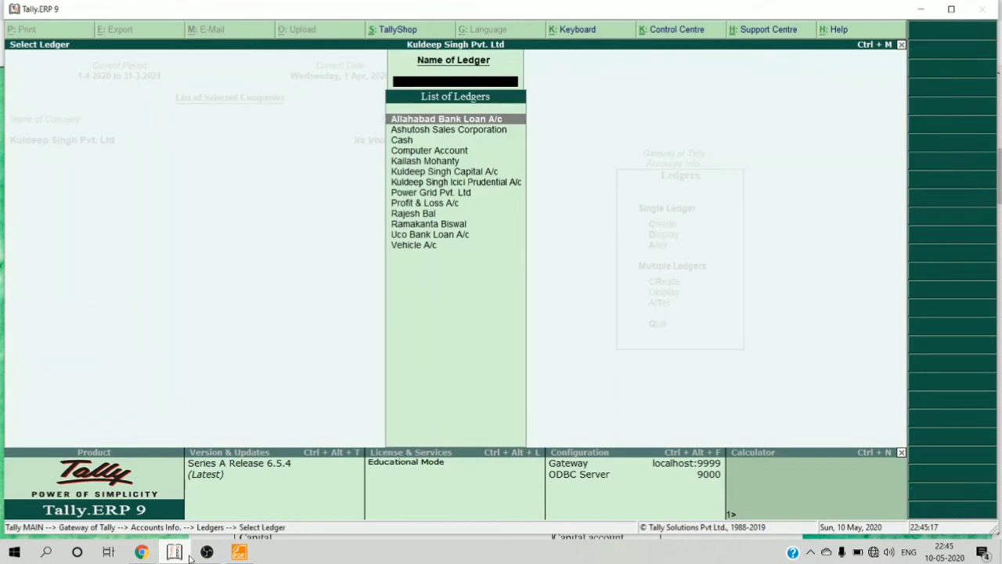
{"action": "key", "text": "Down"}
{"action": "key", "text": "Down"}
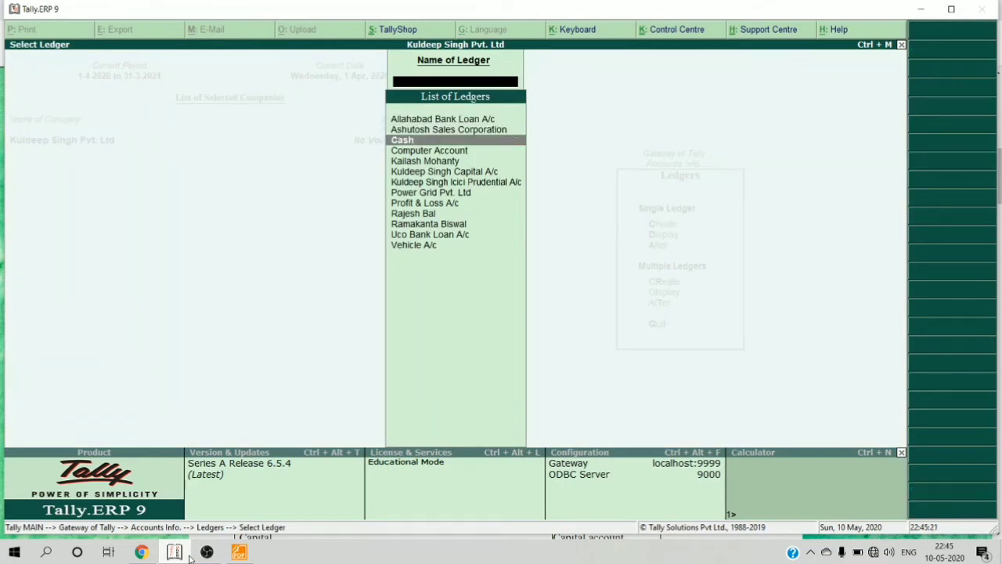
{"action": "key", "text": "Escape"}
{"action": "key", "text": "Return"}
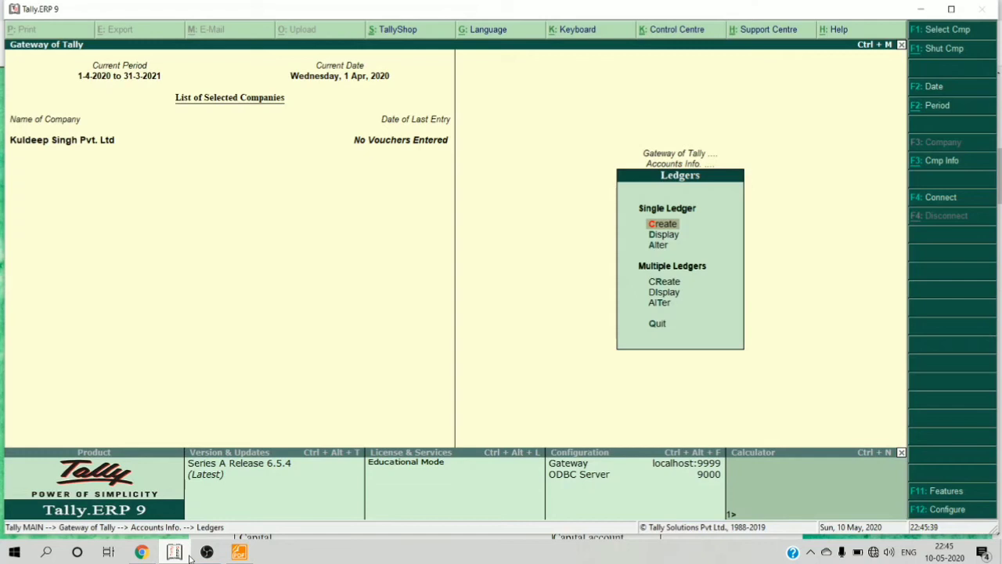
- Create a ledger named PUNJAB NATIONAL BANK A/C under the Bank Accounts group
{"action": "key", "text": "Return"}
{"action": "type", "text": "P"}
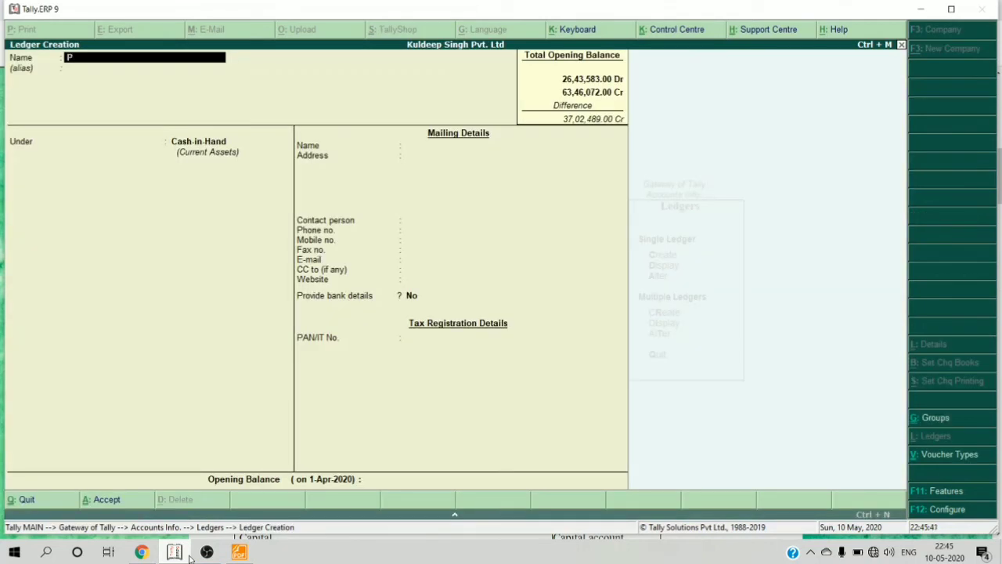
{"action": "type", "text": "UNJAB NATIONAL BANKA"}
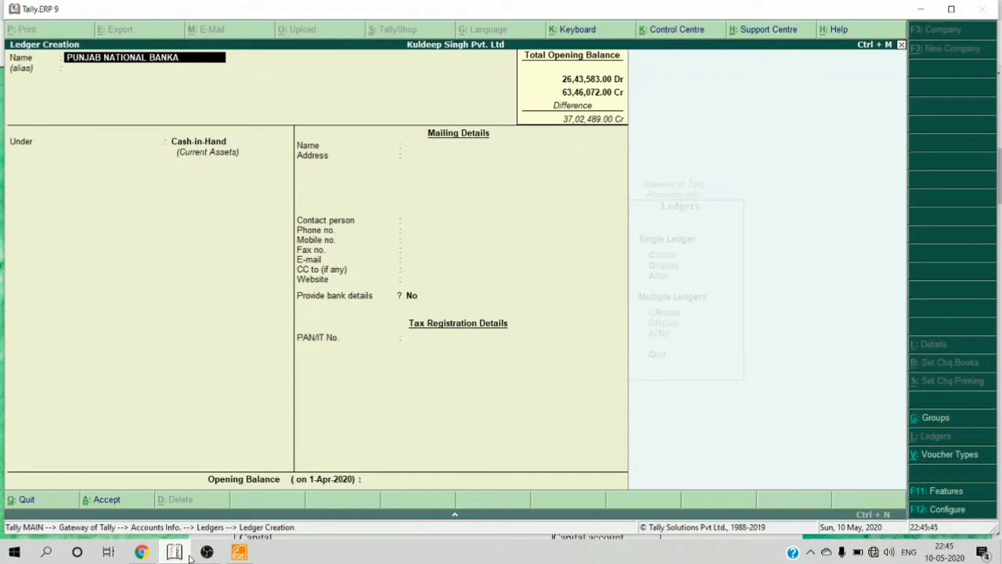
{"action": "key", "text": "BackSpace"}
{"action": "type", "text": "A/C"}
{"action": "key", "text": "Return"}
{"action": "key", "text": "Return"}
{"action": "type", "text": "BANKA"}
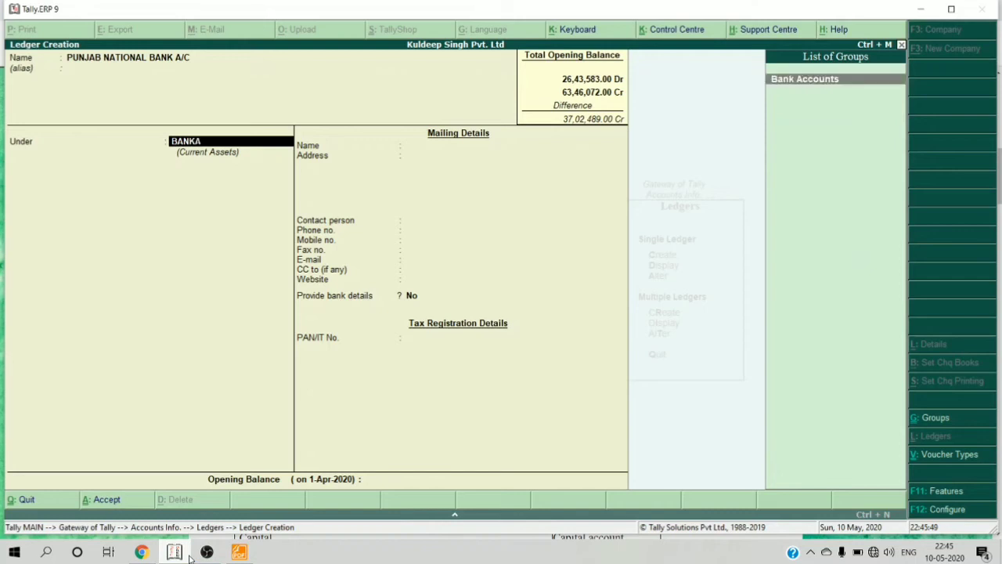
{"action": "key", "text": "Return"}
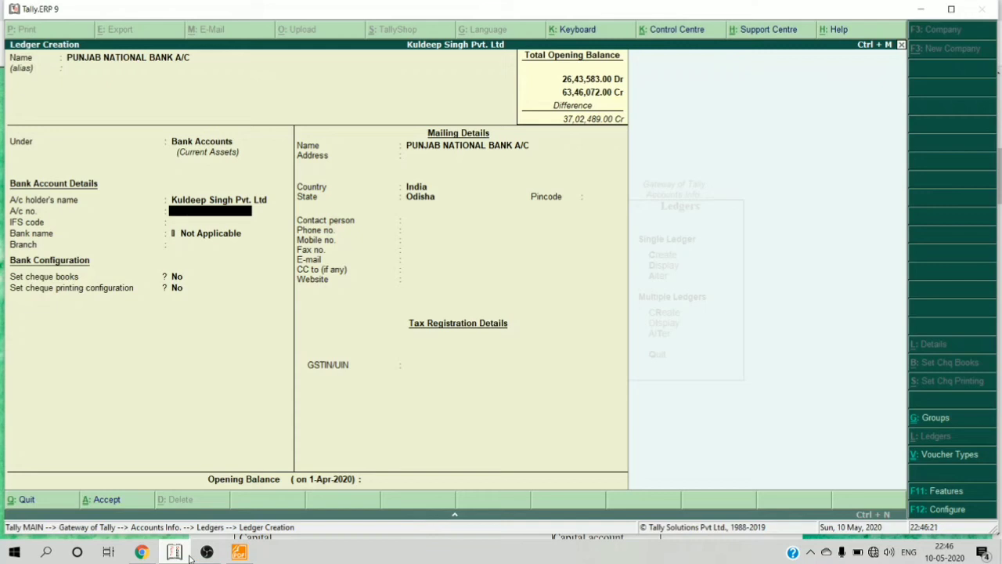
- Enter the bank account number, IFS code PUNB0005478 and branch BHADRAK
{"action": "key", "text": "Return"}
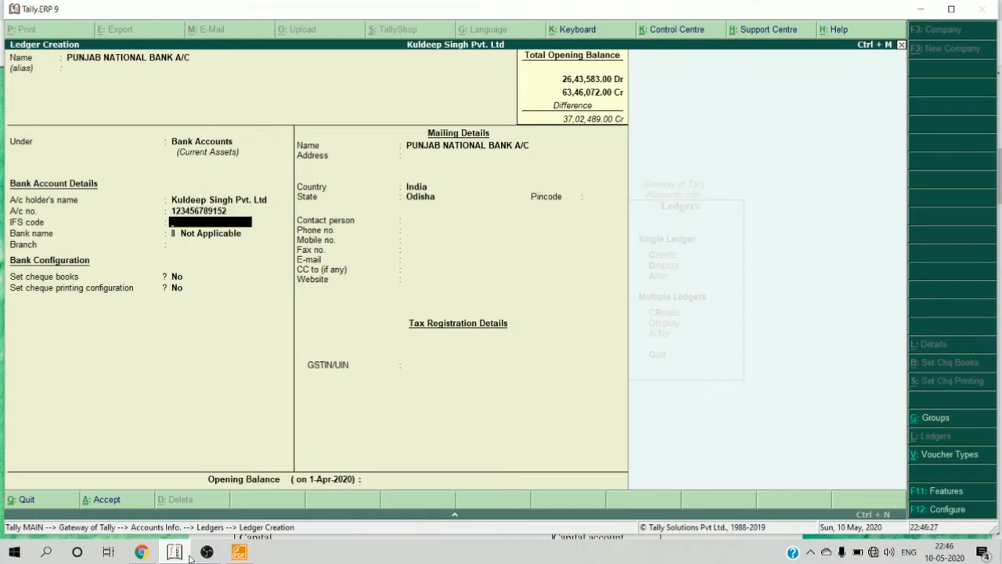
{"action": "key", "text": "Return"}
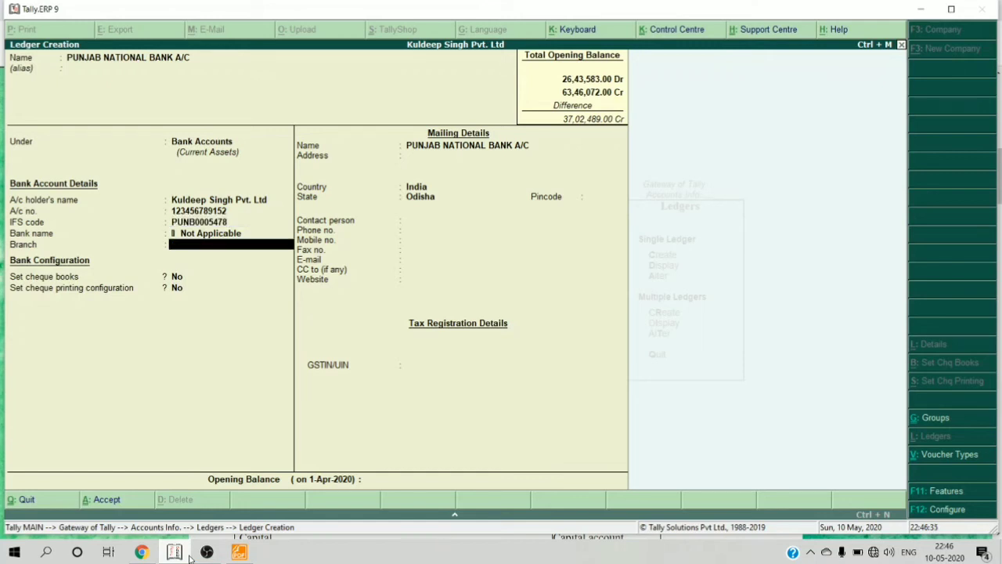
{"action": "key", "text": "Return"}
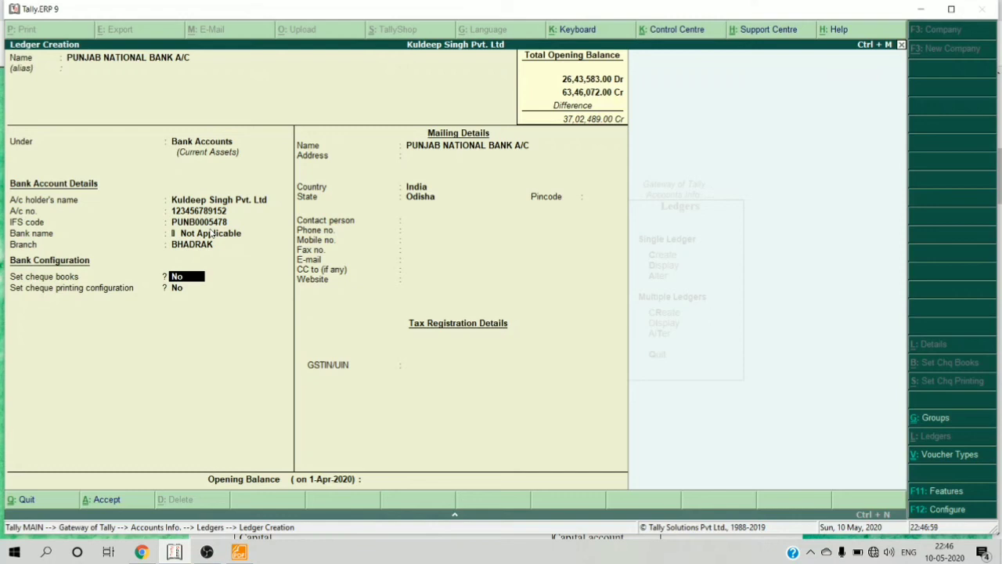
- Enable cheque books for the bank ledger with the range 000001 to 000050
{"action": "type", "text": "y"}
{"action": "key", "text": "Return"}
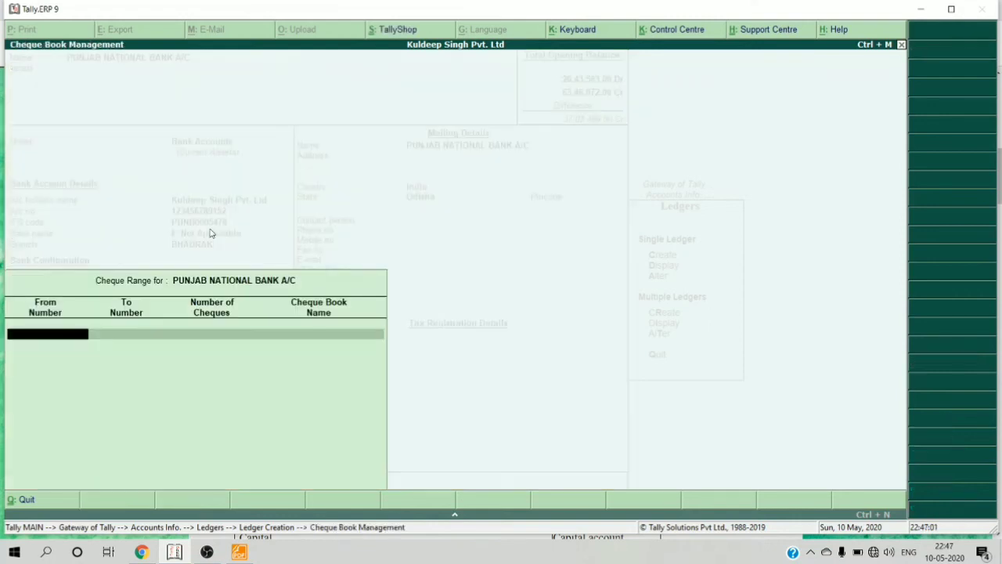
{"action": "type", "text": "000"}
{"action": "type", "text": "123"}
{"action": "key", "text": "BackSpace"}
{"action": "key", "text": "BackSpace"}
{"action": "key", "text": "BackSpace"}
{"action": "type", "text": "001"}
{"action": "key", "text": "Return"}
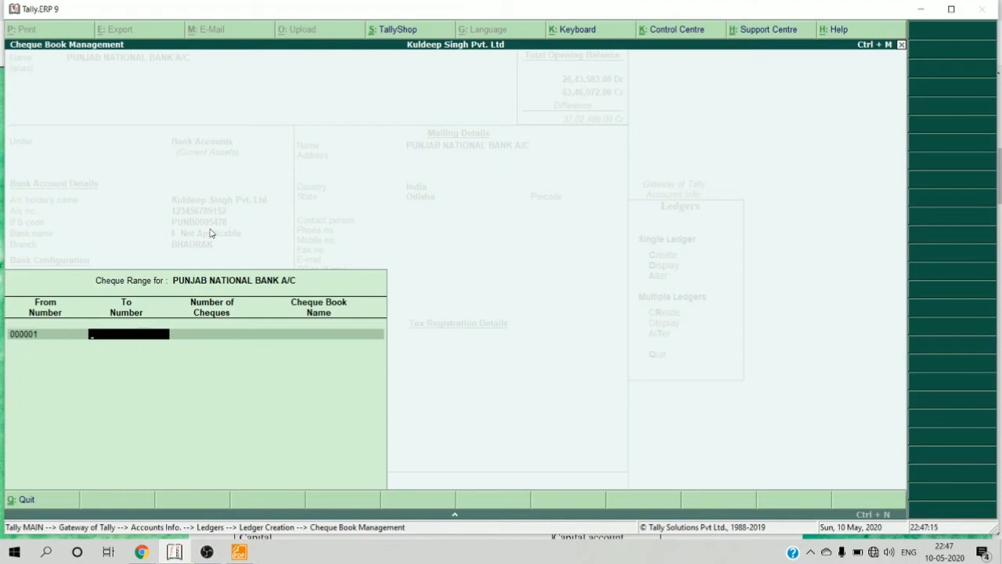
{"action": "type", "text": "000050"}
{"action": "key", "text": "Return"}
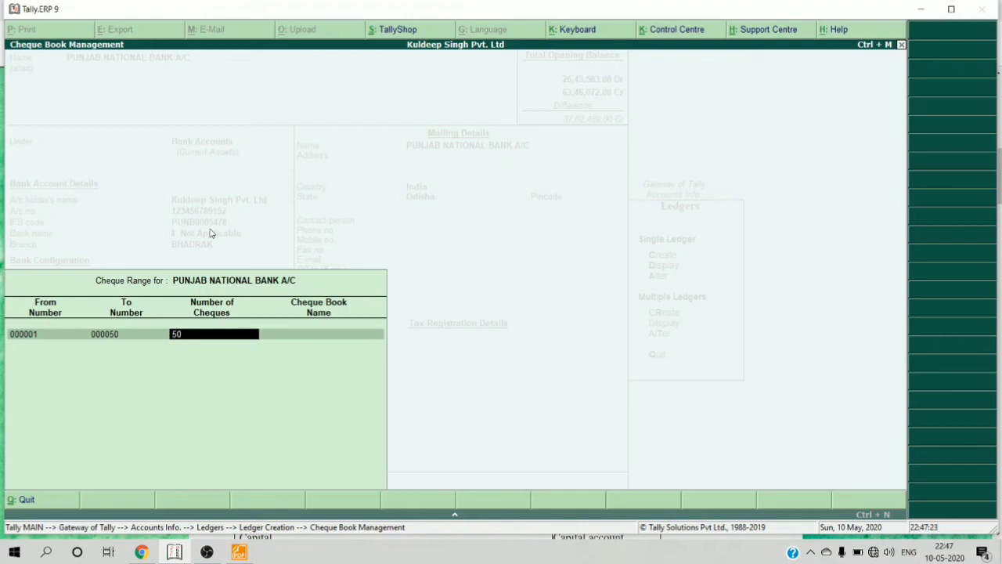
- Accept 50 cheques, name the cheque book 1, and finish the cheque range
{"action": "key", "text": "Return"}
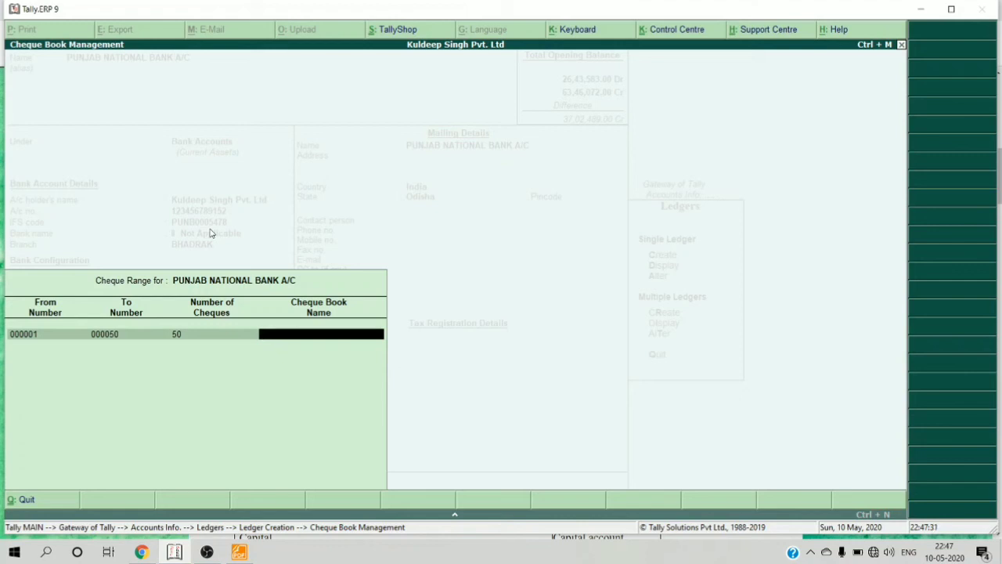
{"action": "type", "text": "1"}
{"action": "key", "text": "Return"}
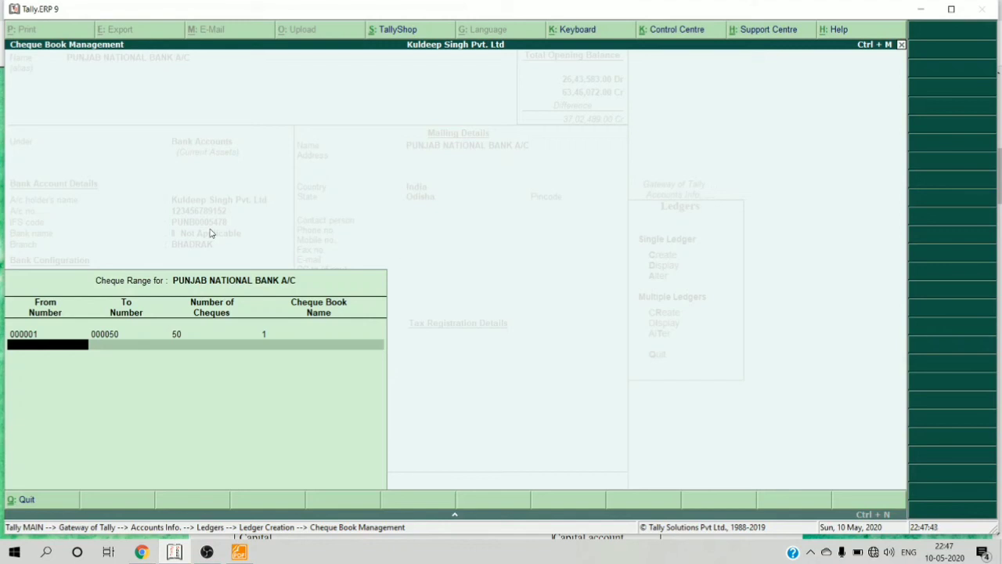
{"action": "key", "text": "Return"}
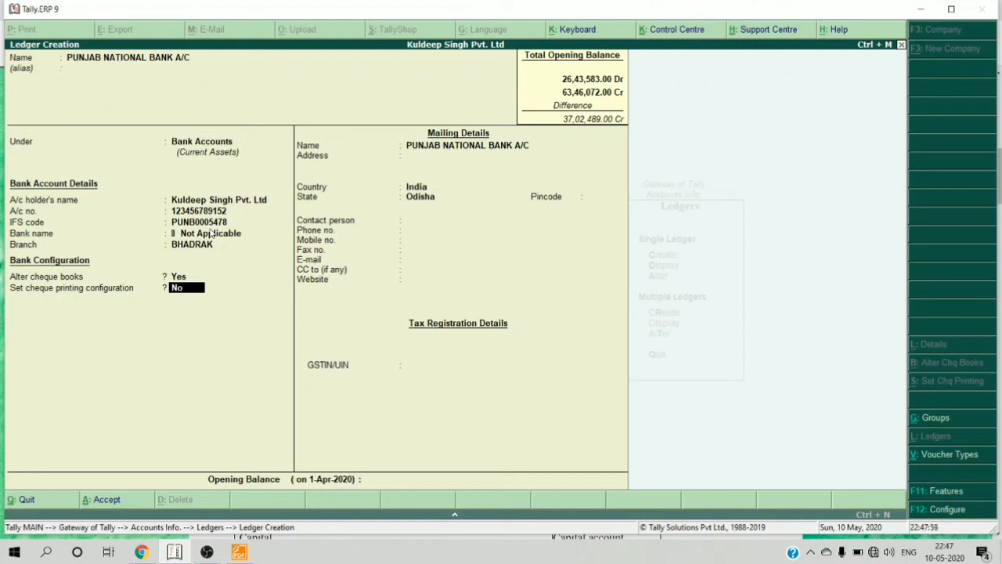
- Set cheque printing configuration to Yes and leave the cheque dimensions empty
{"action": "key", "text": "y"}
{"action": "key", "text": "Return"}
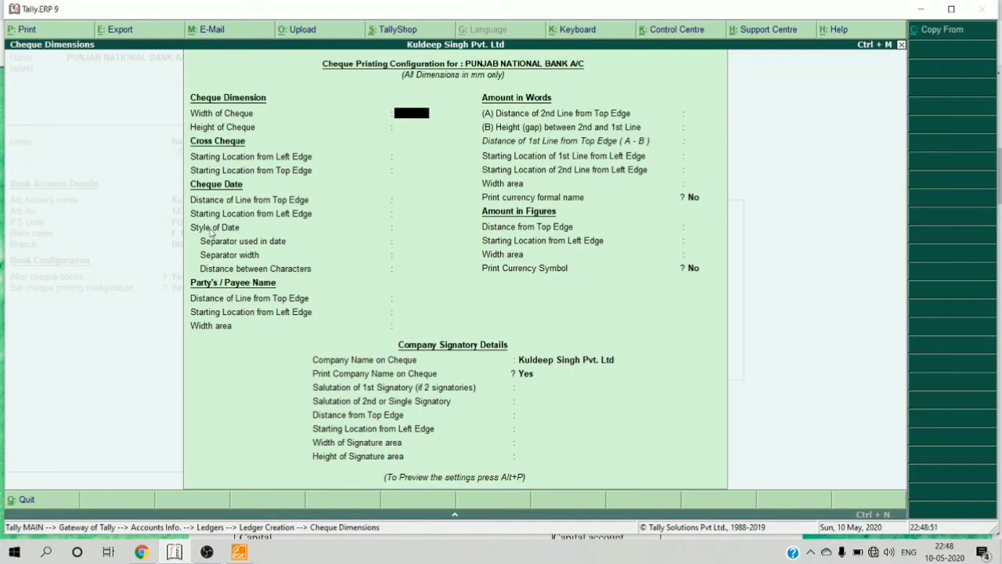
{"action": "key", "text": "Escape"}
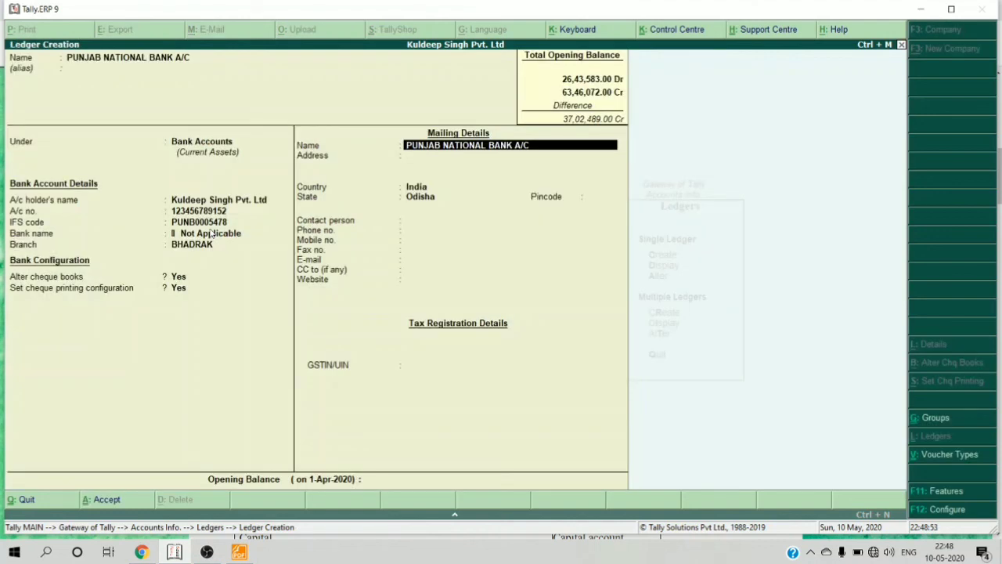
- Enter a 35,40,564.00 Dr opening balance, skipping the contact and GSTIN fields, and save the ledger
{"action": "key", "text": "Return"}
{"action": "key", "text": "Return"}
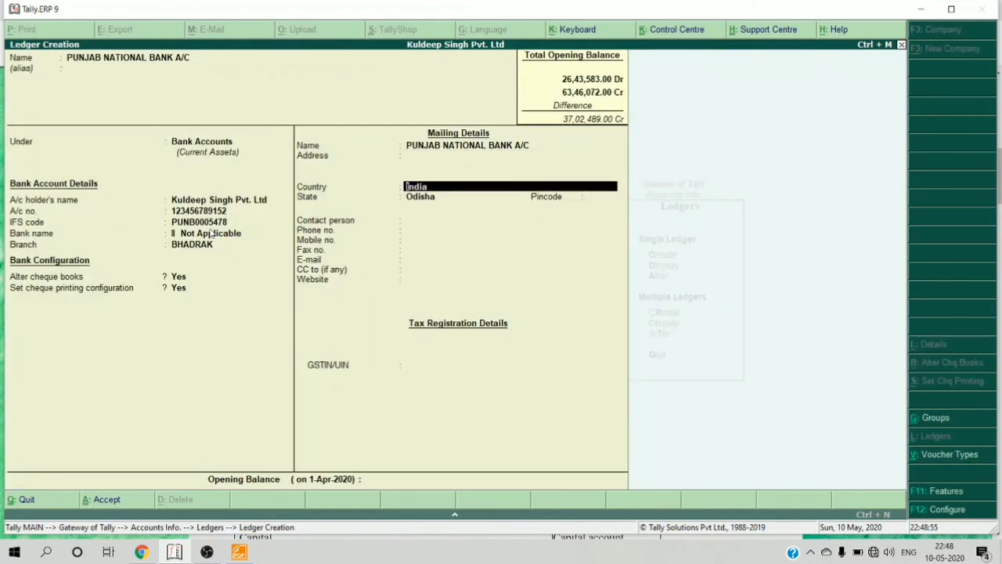
{"action": "key", "text": "BackSpace"}
{"action": "key", "text": "Return"}
{"action": "key", "text": "Return"}
{"action": "key", "text": "Return"}
{"action": "key", "text": "Return"}
{"action": "key", "text": "Return"}
{"action": "key", "text": "Return"}
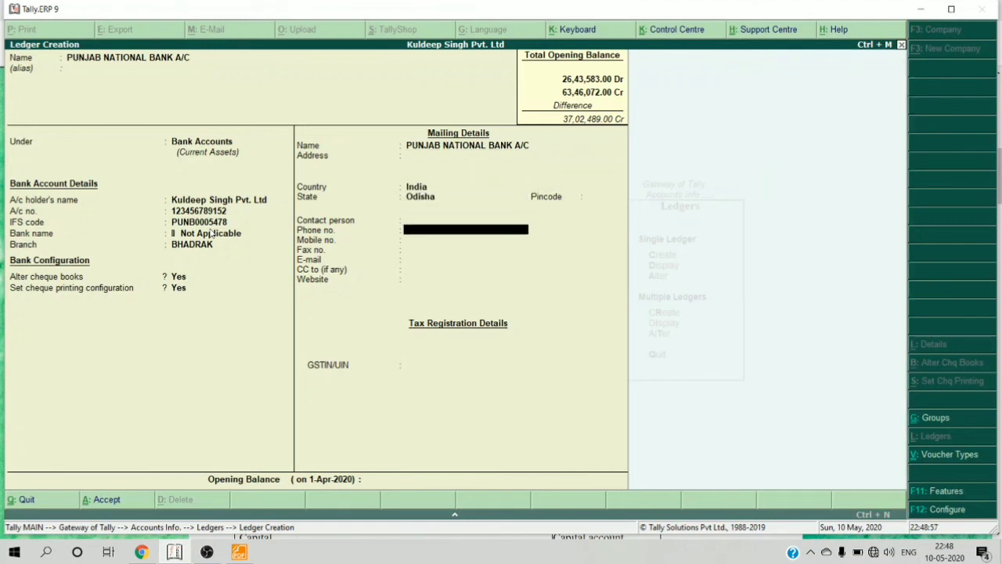
{"action": "key", "text": "Return"}
{"action": "key", "text": "Return"}
{"action": "key", "text": "Return"}
{"action": "key", "text": "Return"}
{"action": "key", "text": "Return"}
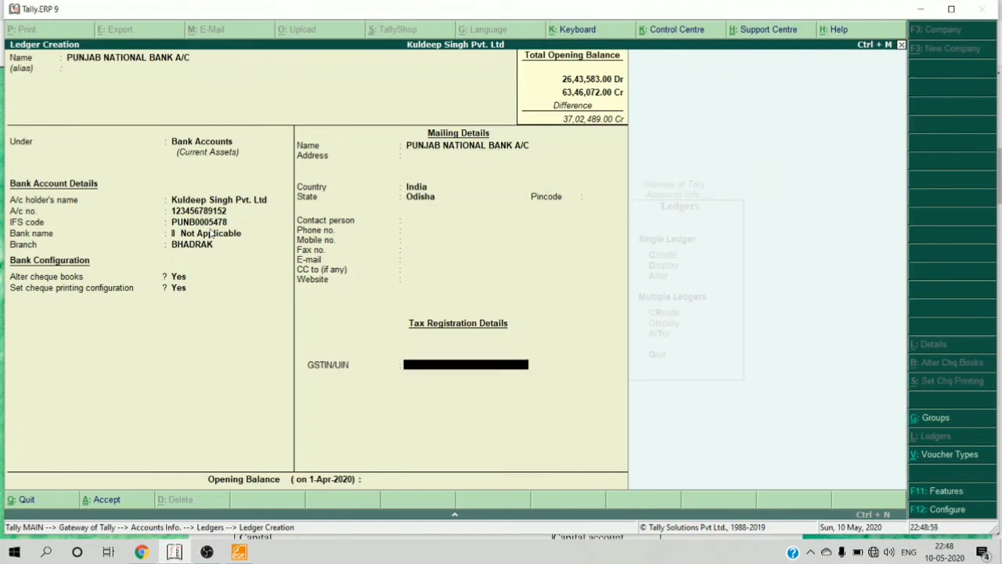
{"action": "key", "text": "Return"}
{"action": "key", "text": "Return"}
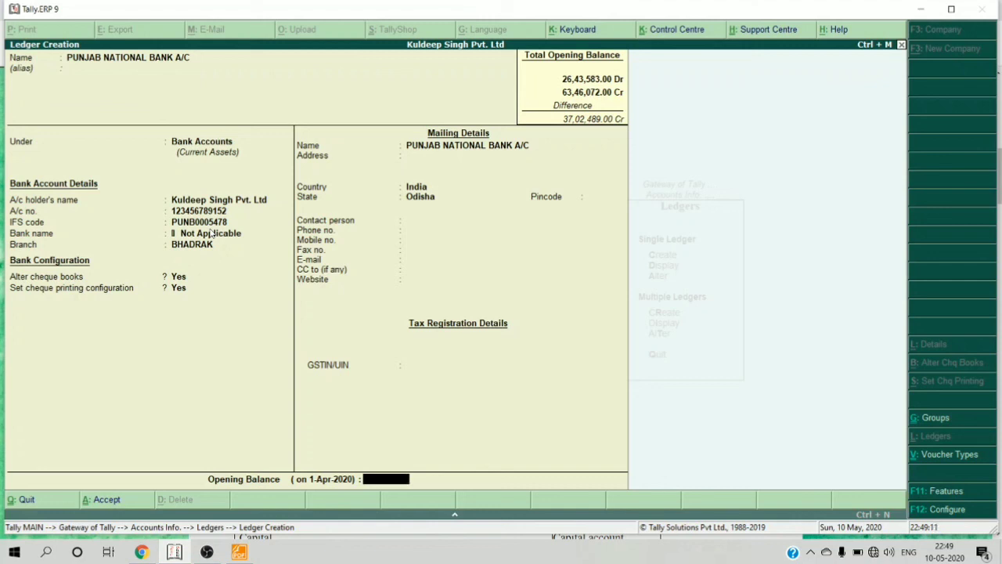
{"action": "type", "text": "354"}
{"action": "type", "text": "0565"}
{"action": "key", "text": "BackSpace"}
{"action": "type", "text": "4"}
{"action": "key", "text": "Return"}
{"action": "key", "text": "Return"}
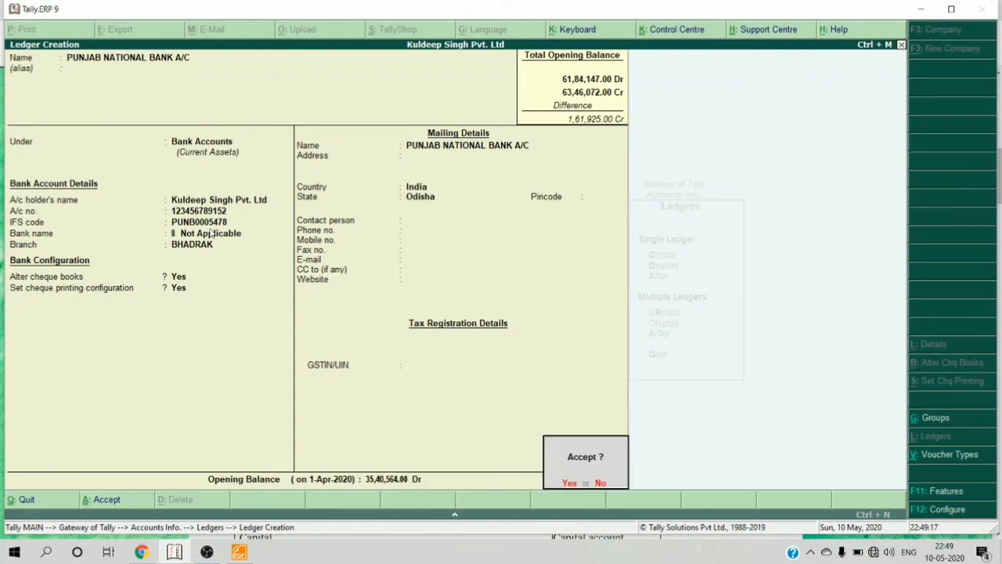
{"action": "key", "text": "Return"}
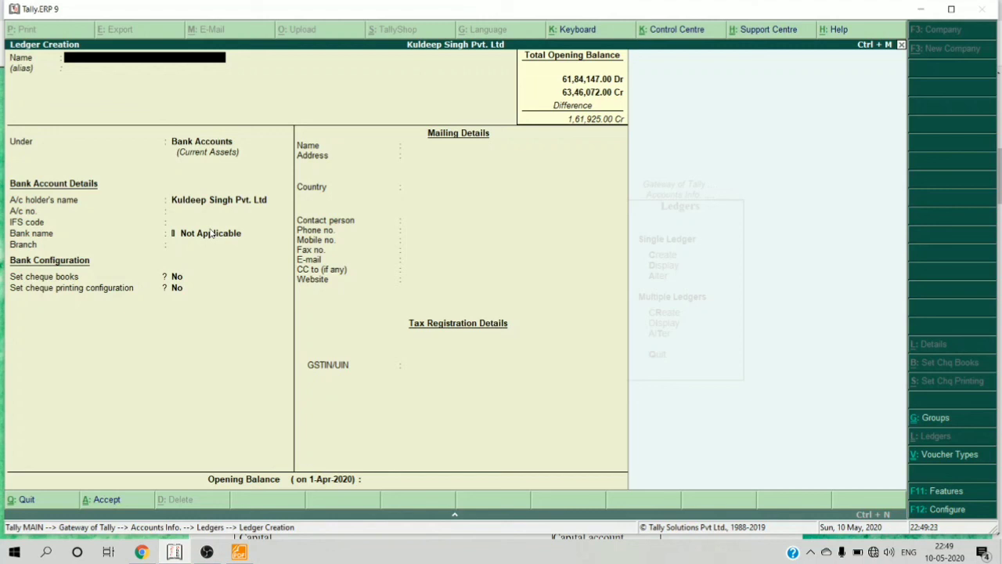
- Quit ledger creation and back out of the ledgers menu
{"action": "key", "text": "Escape"}
{"action": "key", "text": "Return"}
{"action": "key", "text": "Escape"}
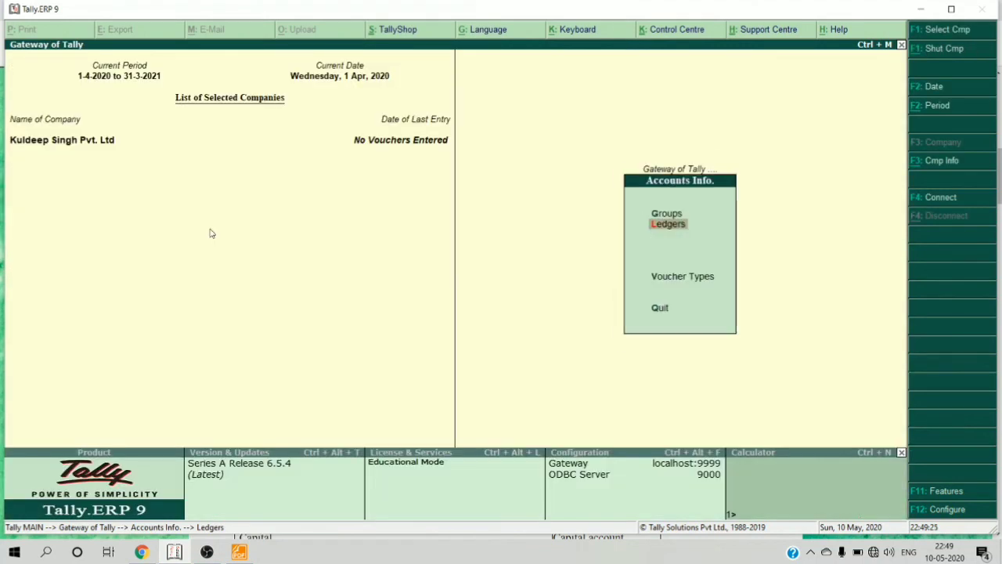
- Go to Gateway of Tally and open the Balance Sheet showing 63,46,072.00 totals
{"action": "key", "text": "Escape"}
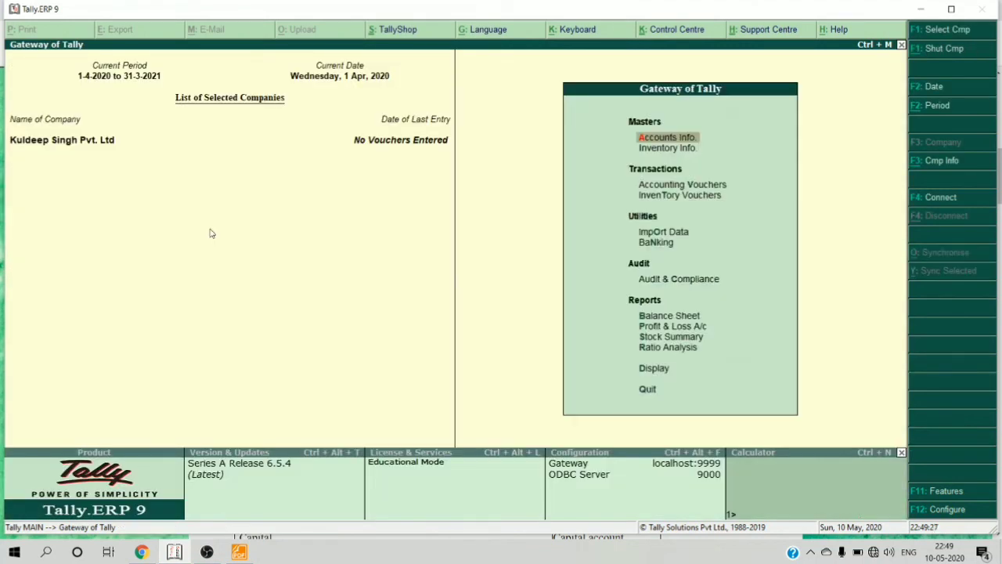
{"action": "key", "text": "b"}
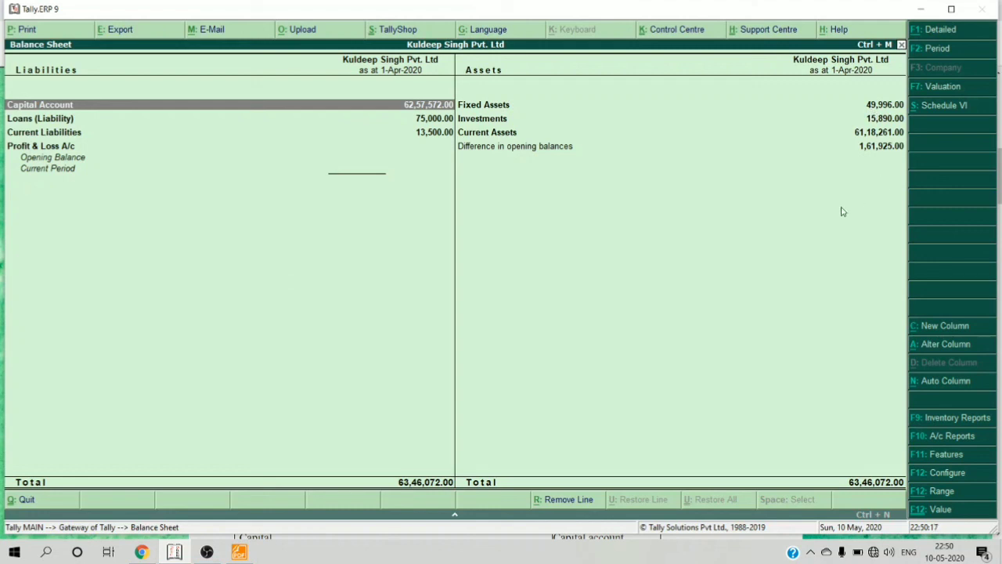
- Drill into Investments to see its 15,890.00 ICICI Prudential ledger, then close the Balance Sheet
{"action": "key", "text": "Right"}
{"action": "key", "text": "Down"}
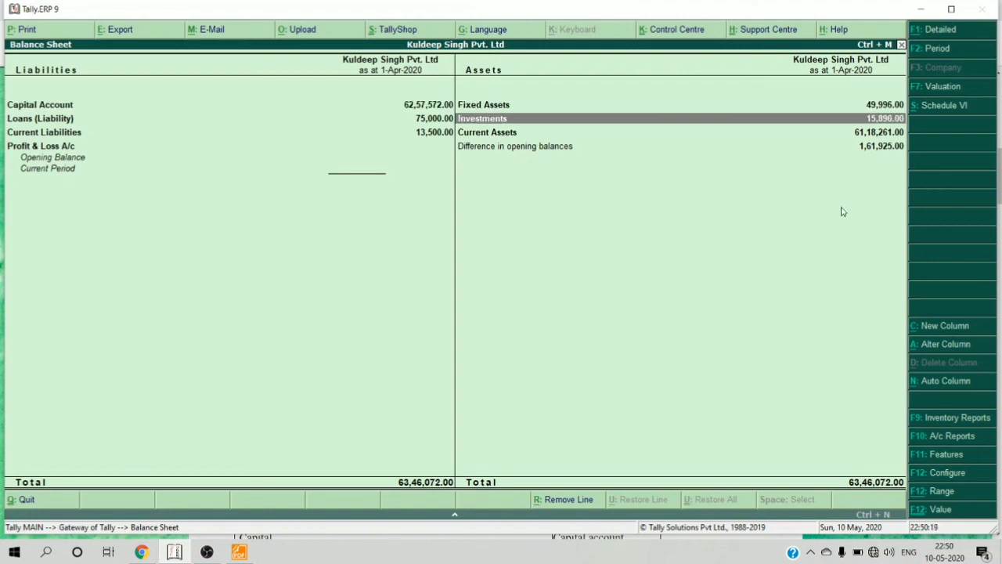
{"action": "key", "text": "Up"}
{"action": "key", "text": "Down"}
{"action": "key", "text": "Up"}
{"action": "key", "text": "Down"}
{"action": "key", "text": "Return"}
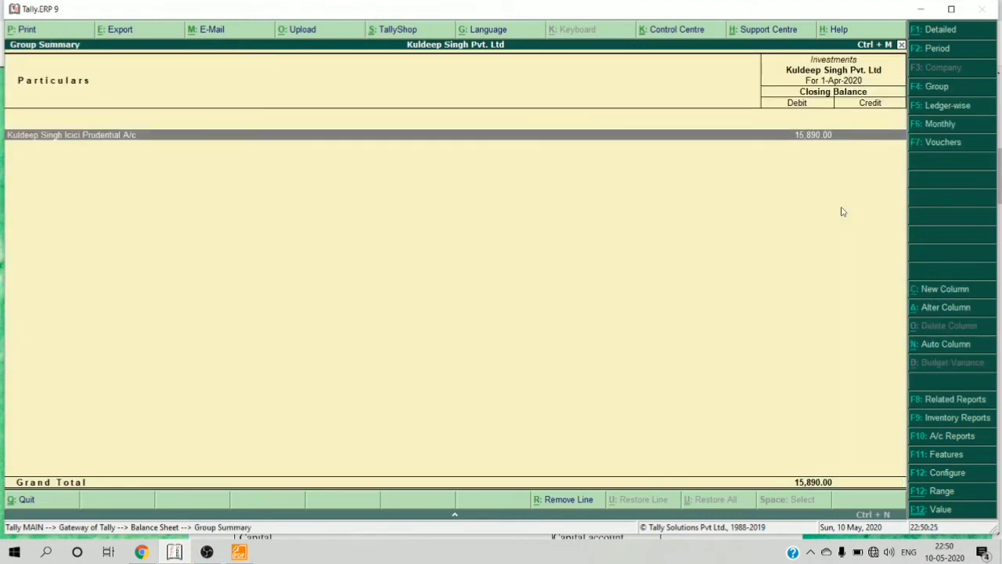
{"action": "key", "text": "Escape"}
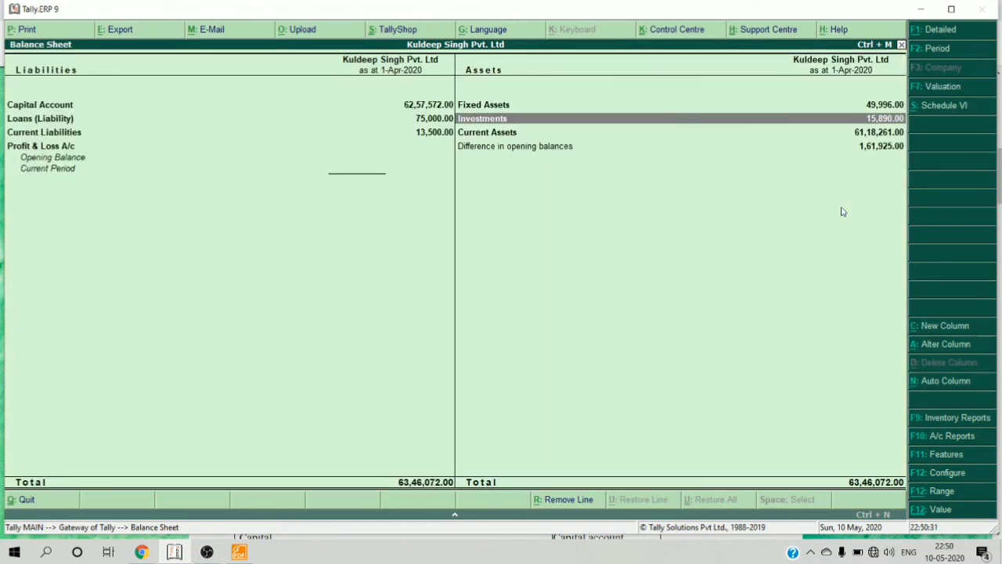
{"action": "key", "text": "Escape"}
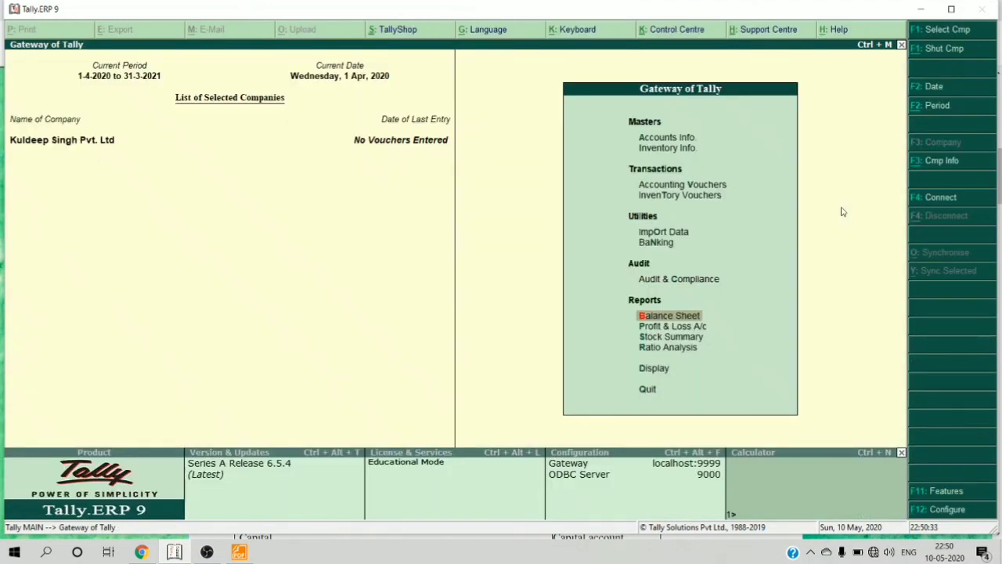